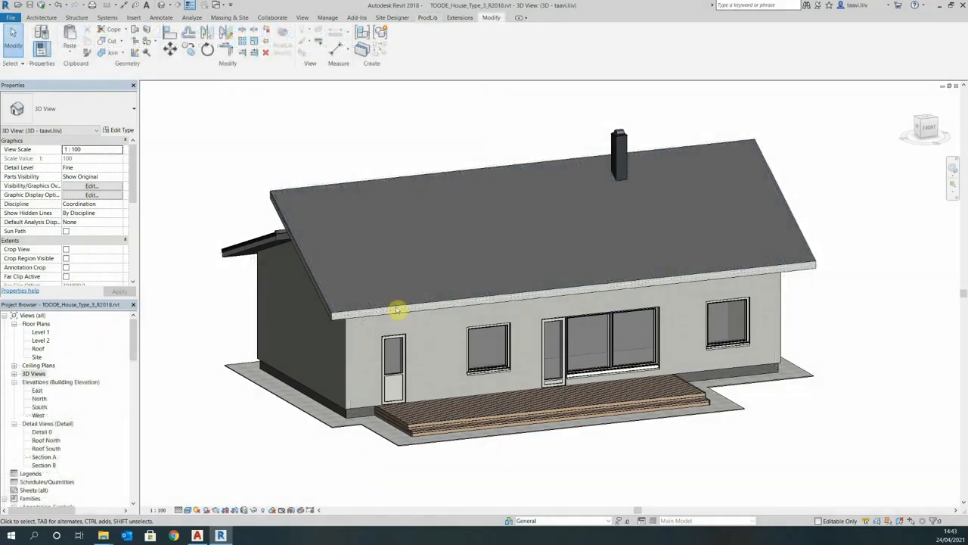
Step: Open the Toode product library and bring up the Klassik katus product under Klassik profiil
left_click(428, 18)
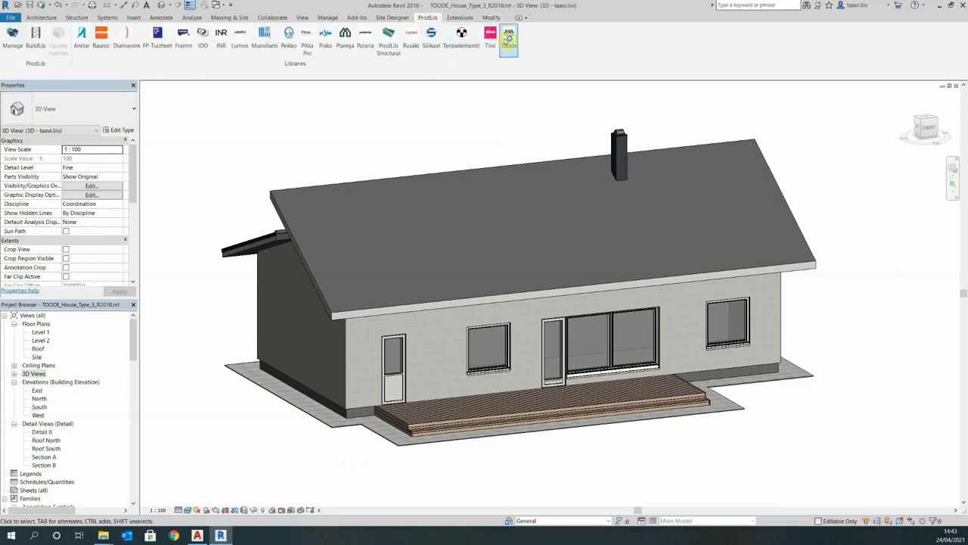
left_click(509, 38)
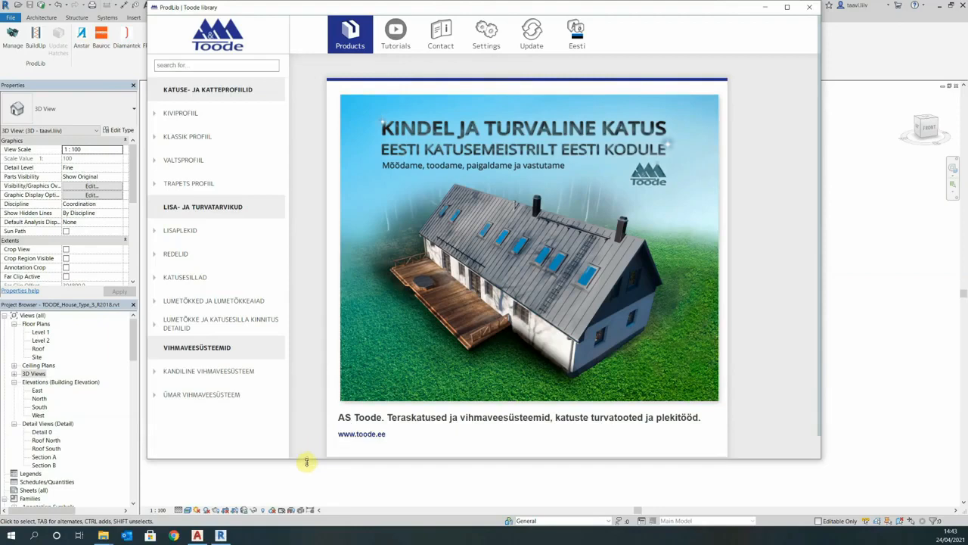
left_click(195, 136)
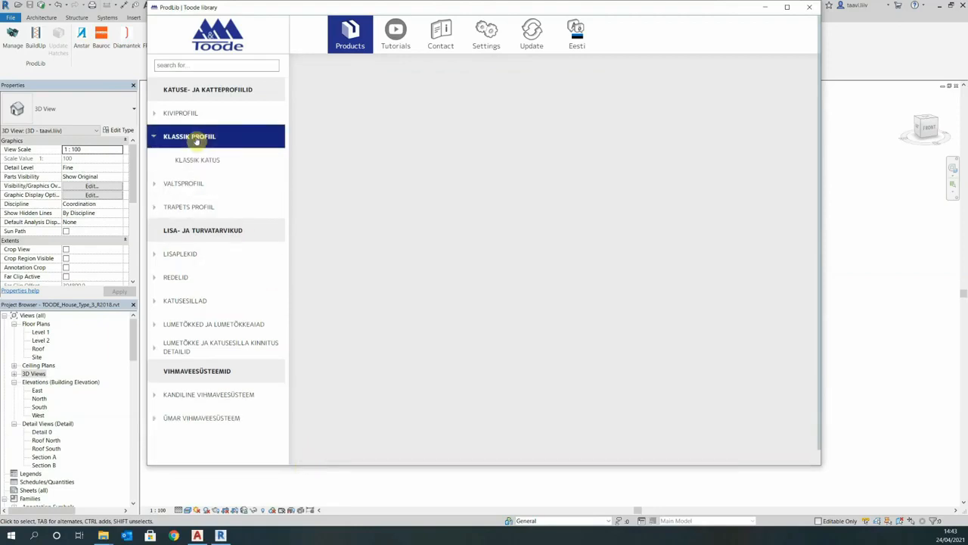
left_click(398, 323)
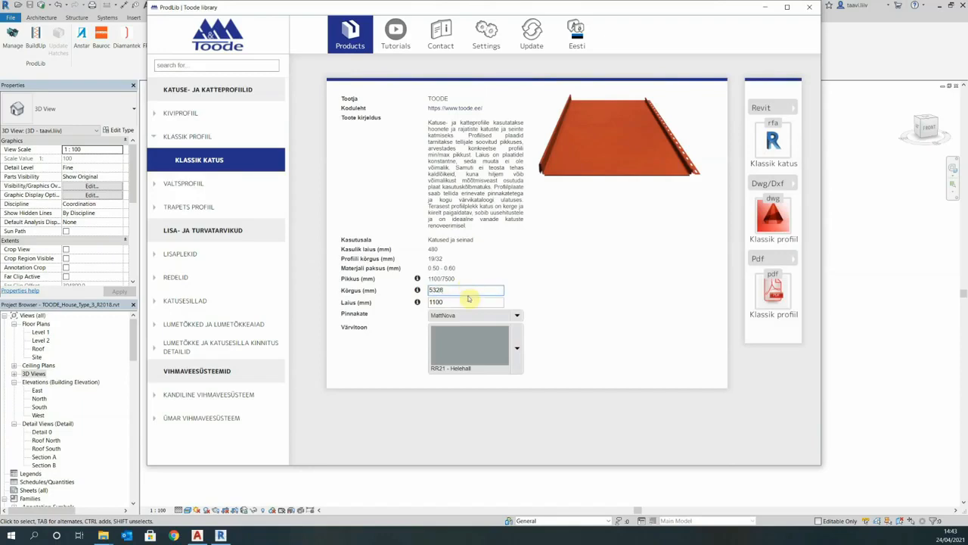
Step: Configure the Klassik katus at 5328 mm high and 15700 mm wide with Nova coating and RR23 - Tumehall, and load its Revit family
left_click(506, 313)
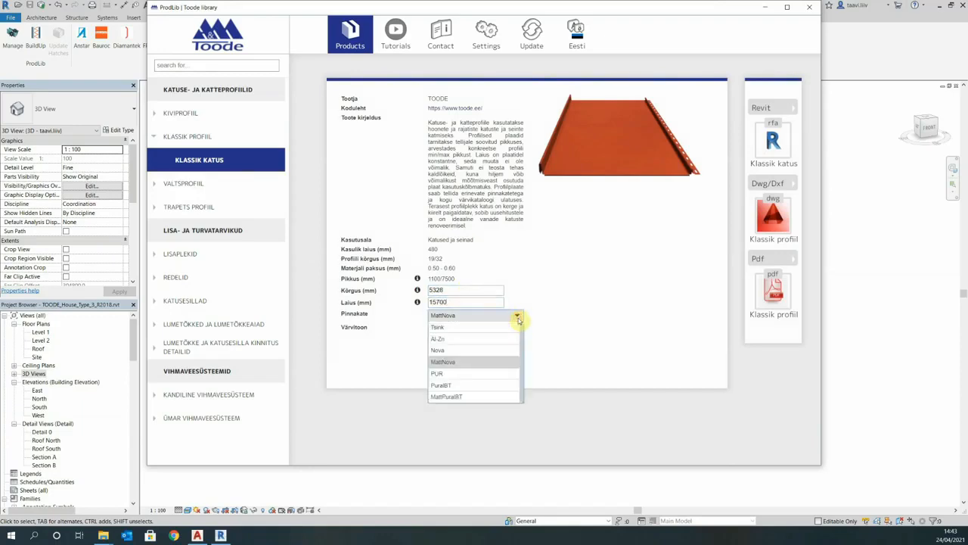
left_click(499, 351)
left_click(517, 349)
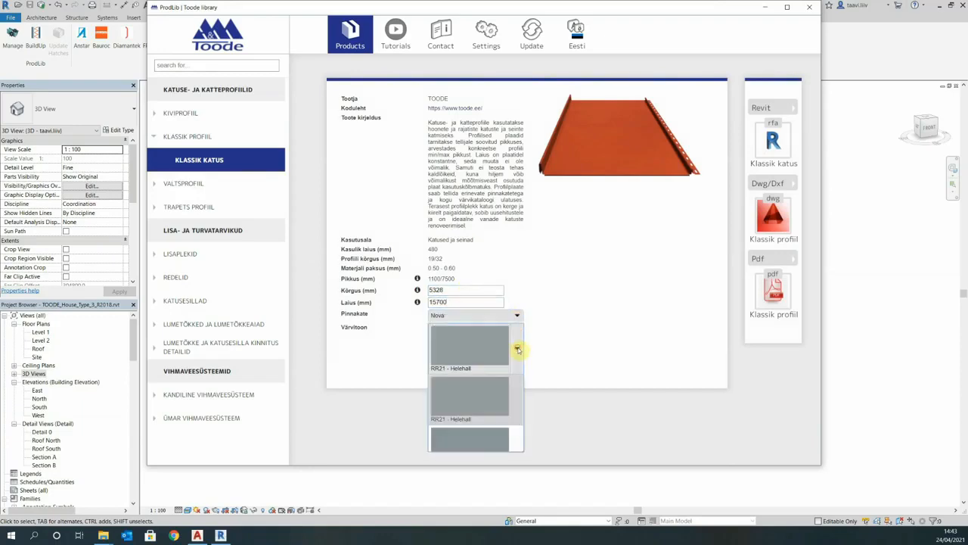
scroll(479, 388, "down", 2)
left_click(480, 395)
left_click(757, 152)
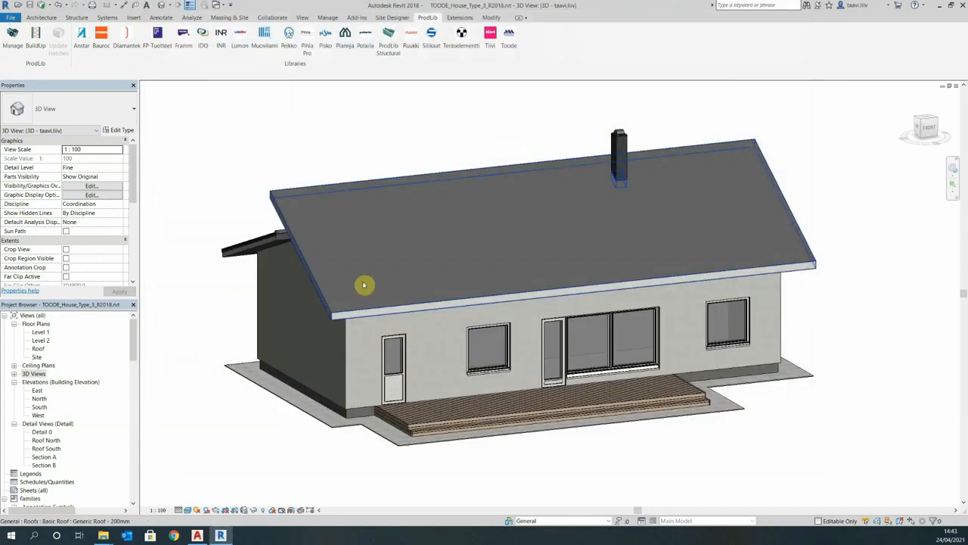
Step: Place the classic roof covering on the front roof slope, starting at its lower eave corner, and minimize the library window
scroll(335, 307, "up", 5)
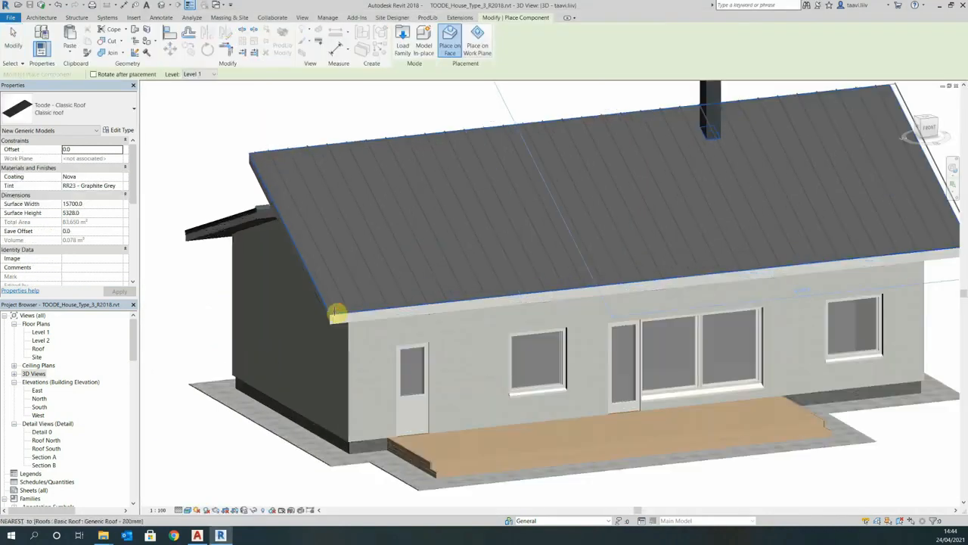
scroll(336, 310, "up", 2)
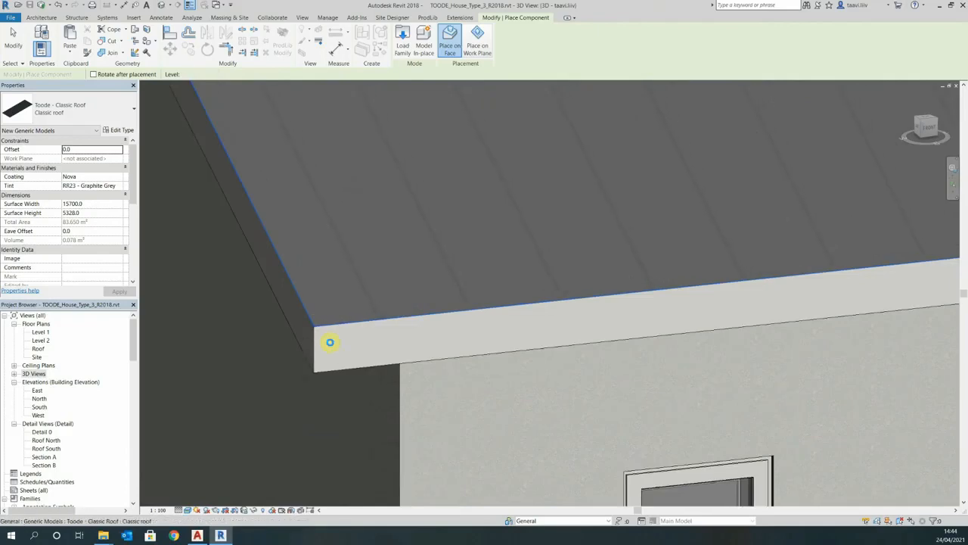
left_click(329, 311)
key("Escape")
key("Escape")
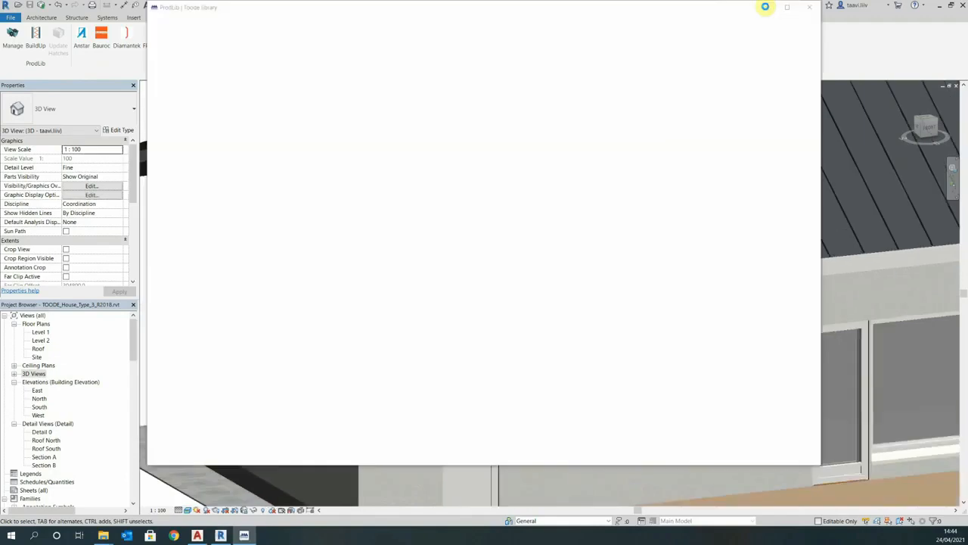
left_click(766, 7)
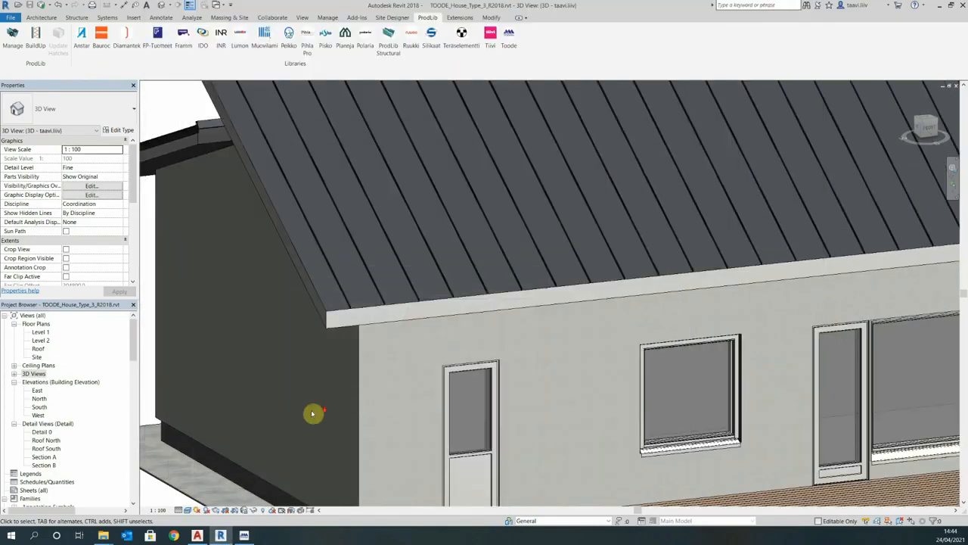
Step: Place a Void_face_based component, 360 by 360 and 200 high, on the roof covering beside the chimney base
scroll(316, 412, "down", 3)
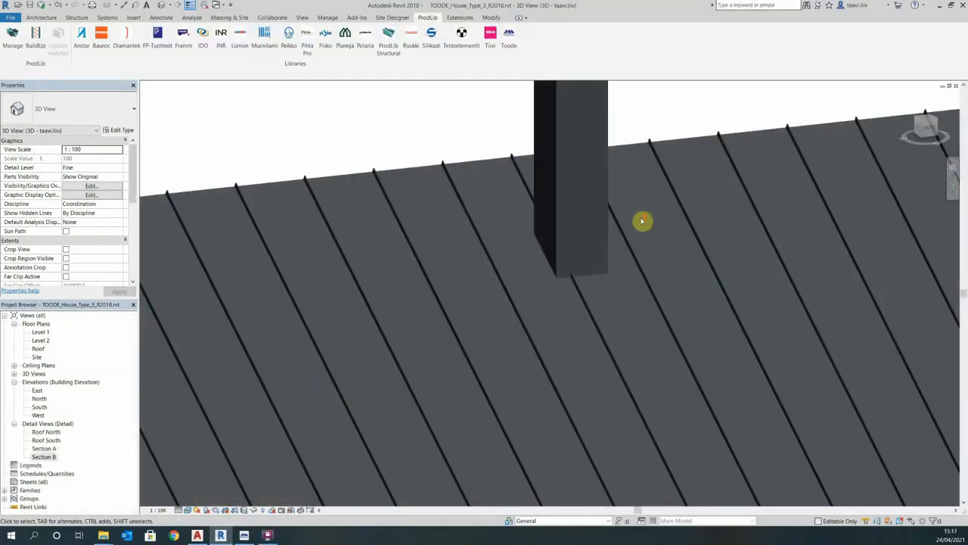
scroll(642, 218, "up", 2)
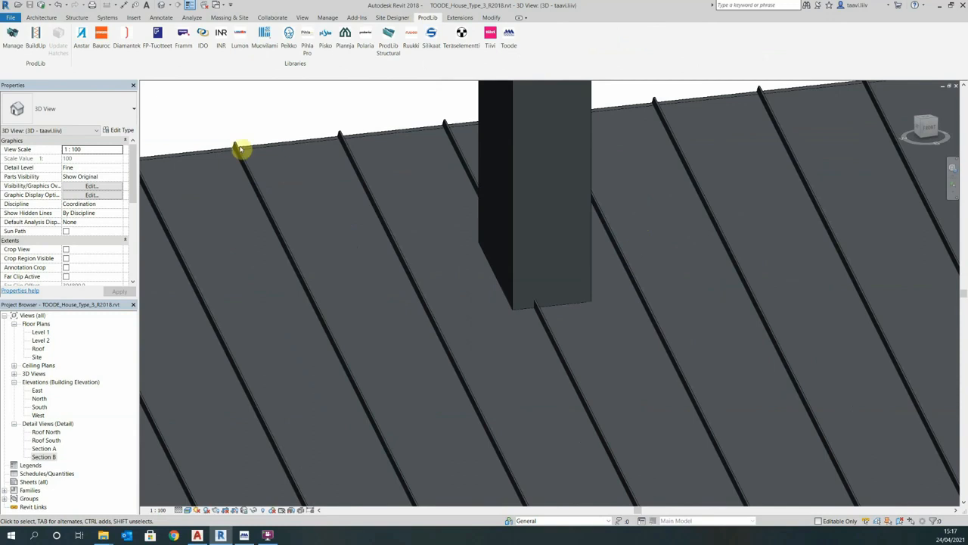
left_click(42, 18)
left_click(111, 38)
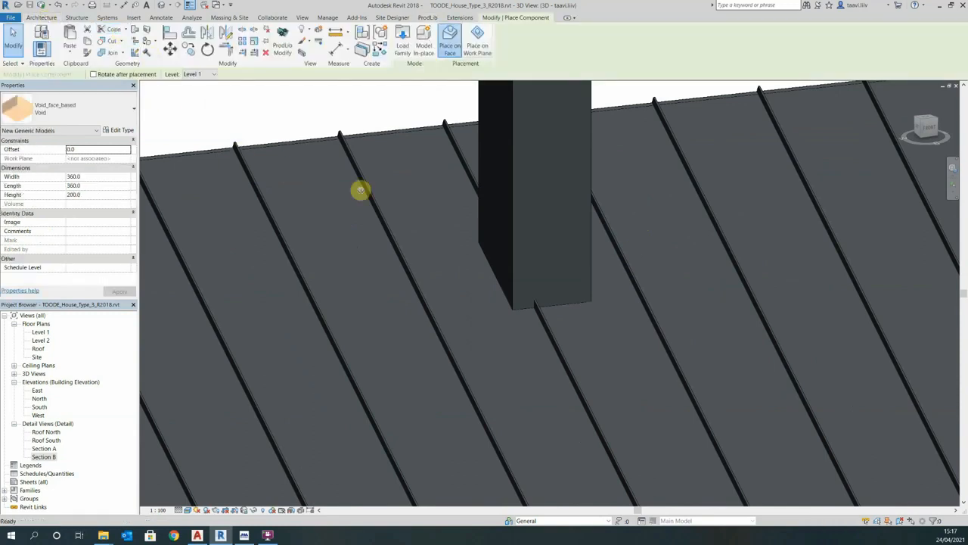
left_click(587, 310)
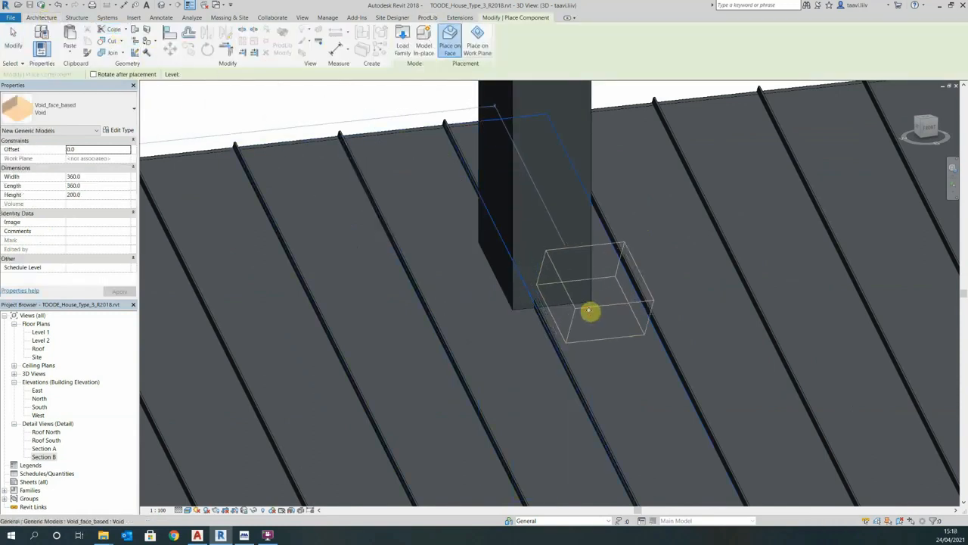
key("Escape")
key("Escape")
Step: In the Roof South detail view, move the void over the chimney and fit its edges to the chimney outline
double_click(47, 439)
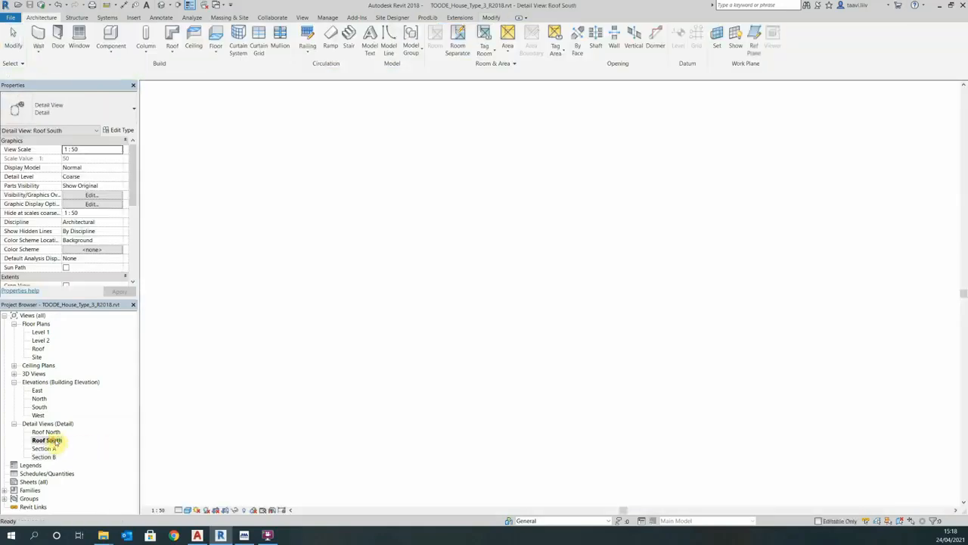
scroll(643, 263, "up", 8)
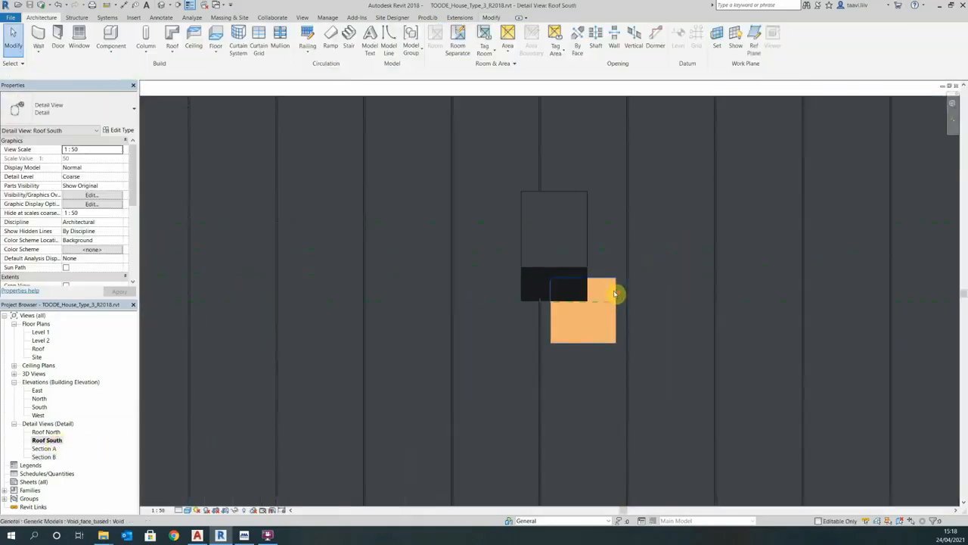
left_click(616, 293)
left_click_drag(616, 291, 589, 202)
left_click_drag(460, 236, 564, 237)
Step: In Section B, stretch the void to the dashed reference planes at the chimney, 433.5 long, and lower its offset into the roof covering
double_click(44, 456)
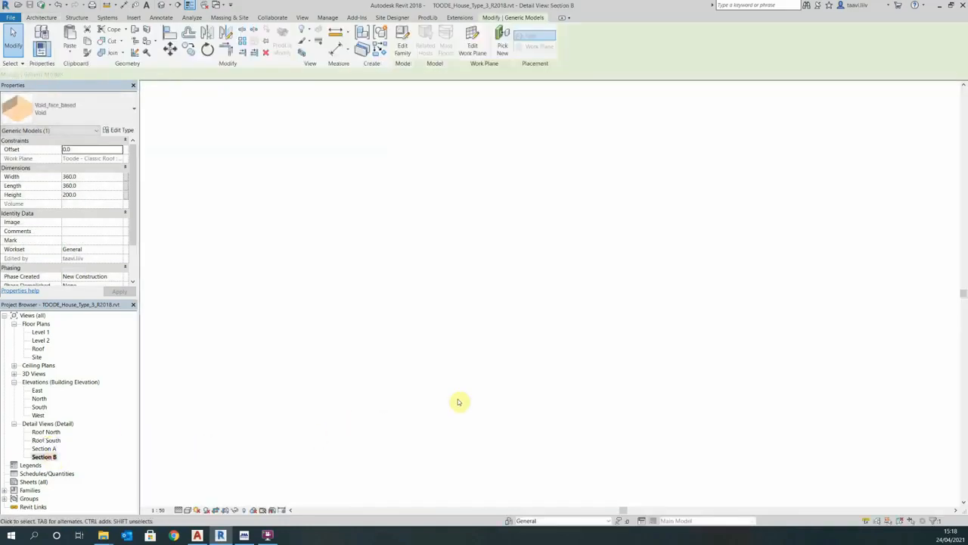
left_click_drag(564, 277, 573, 273)
left_click_drag(389, 378, 361, 389)
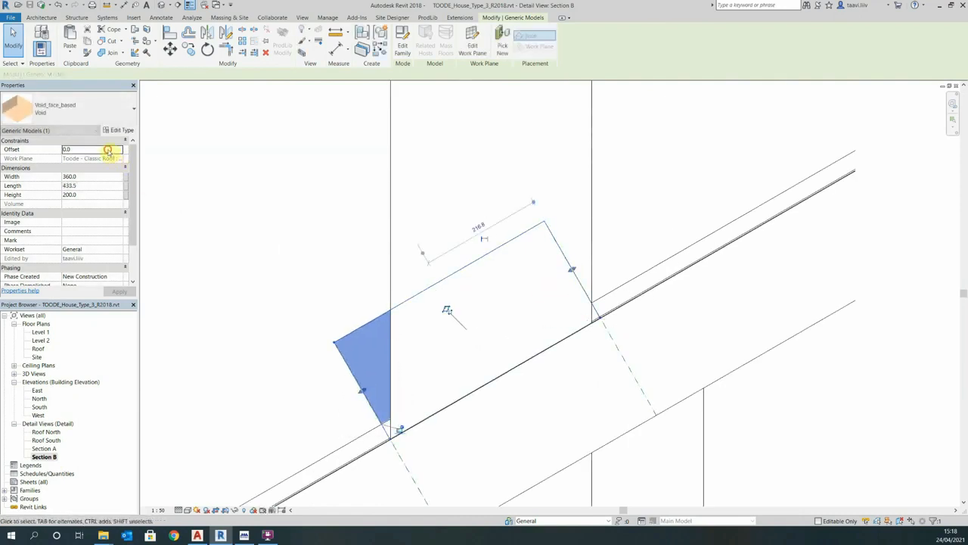
left_click(248, 295)
Step: Cut the classic roof covering with the chimney void using Cut Geometry
left_click(486, 19)
left_click(112, 43)
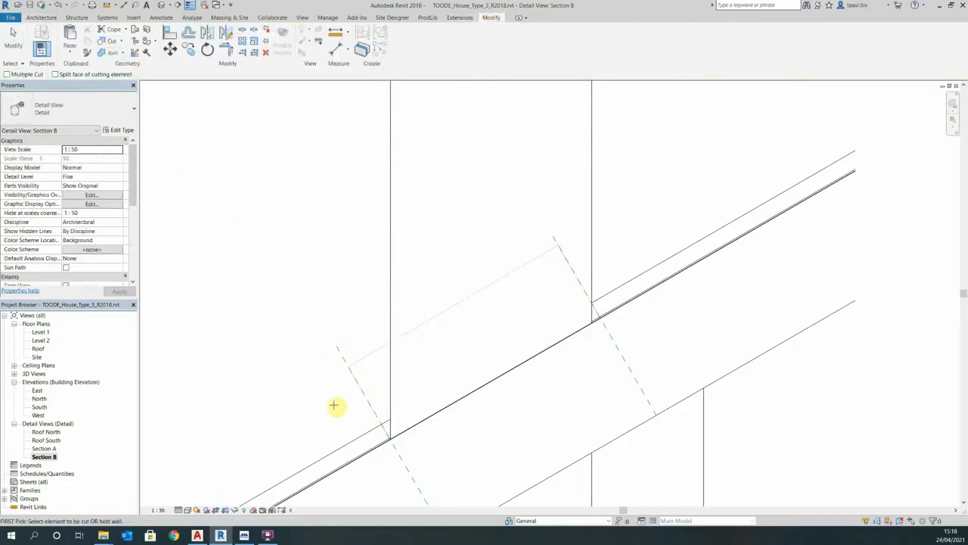
left_click(346, 441)
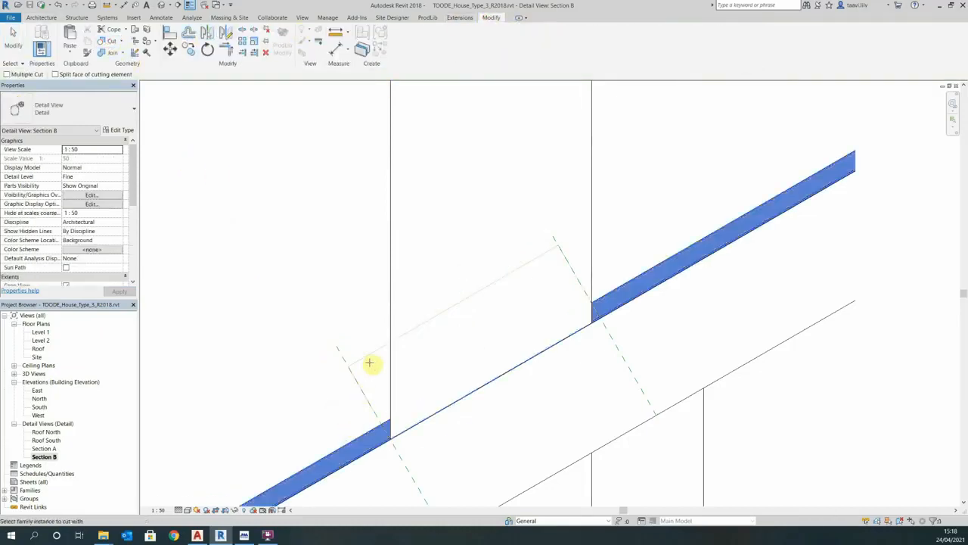
left_click(350, 304)
key("Escape")
key("Escape")
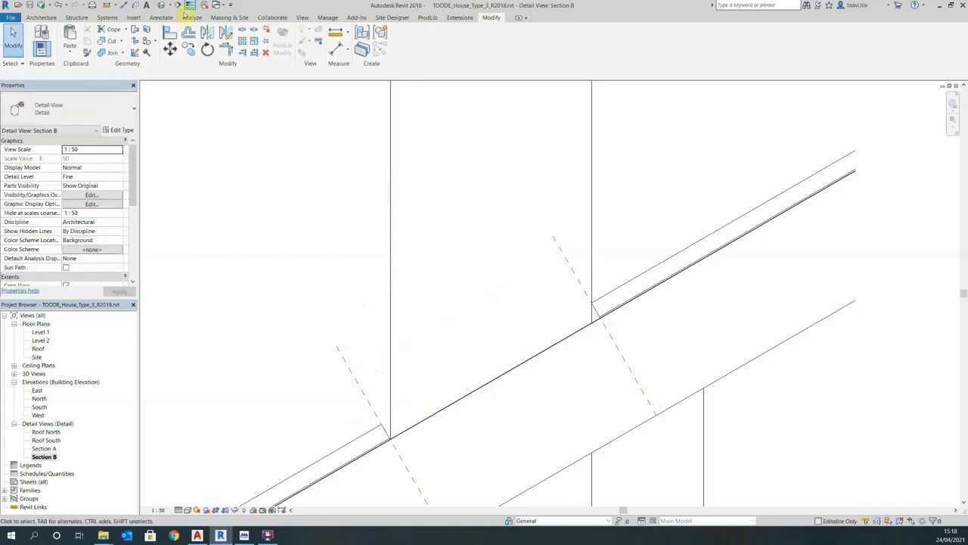
Step: Return to the 3D view and isolate the classic roof covering to examine the chimney cutout
left_click(165, 4)
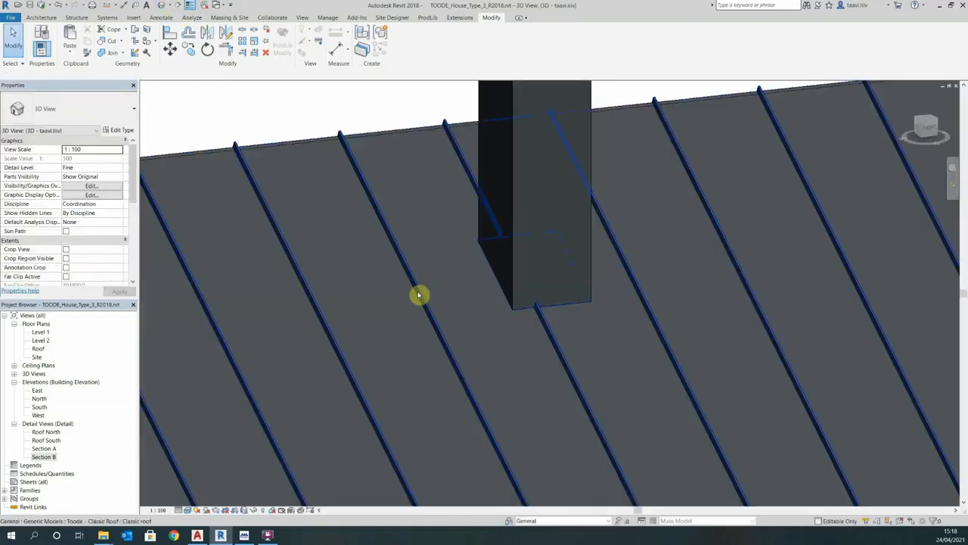
left_click(420, 295)
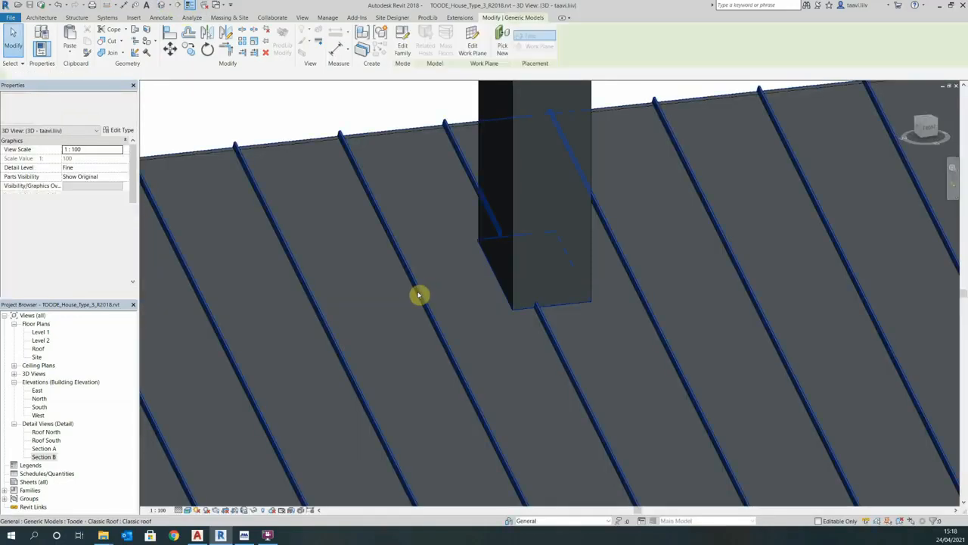
key("h")
key("i")
key("Escape")
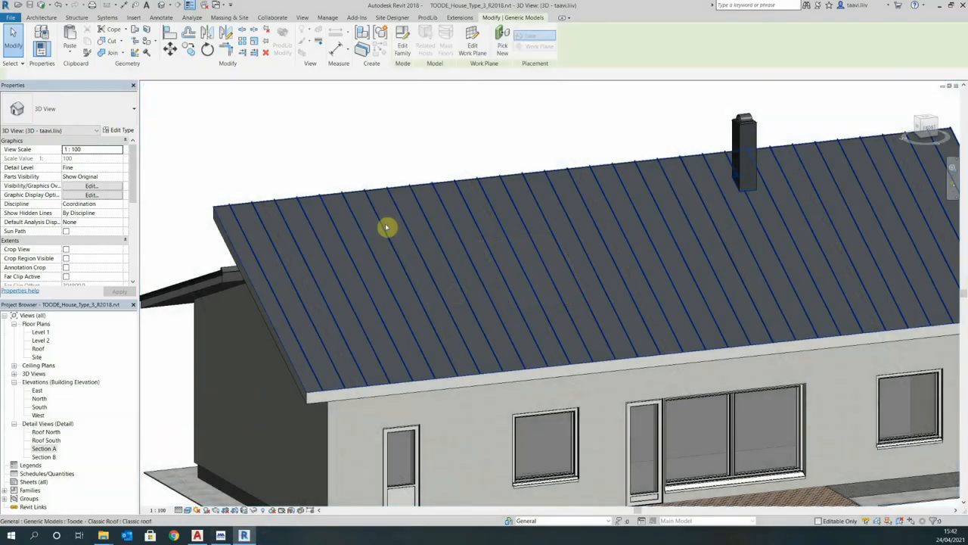
Step: Temporarily hide the classic roof covering and open the Räästaplekk product for classic roofs in the Toode library
key("h")
key("h")
left_click(221, 536)
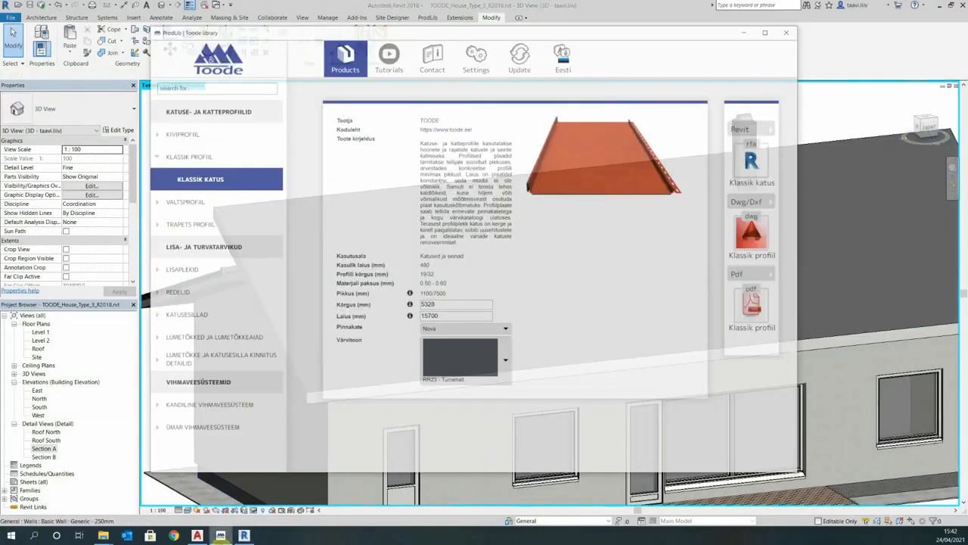
left_click(191, 255)
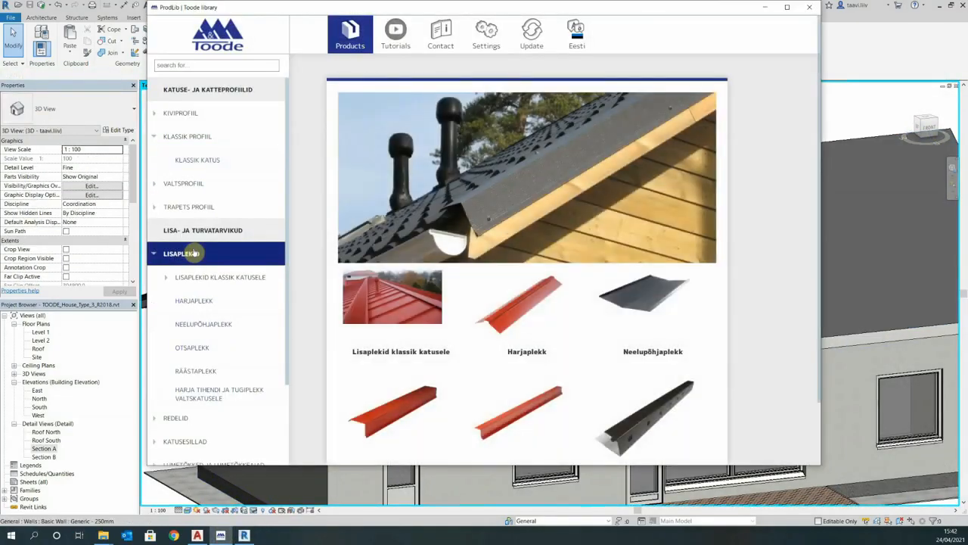
left_click(428, 301)
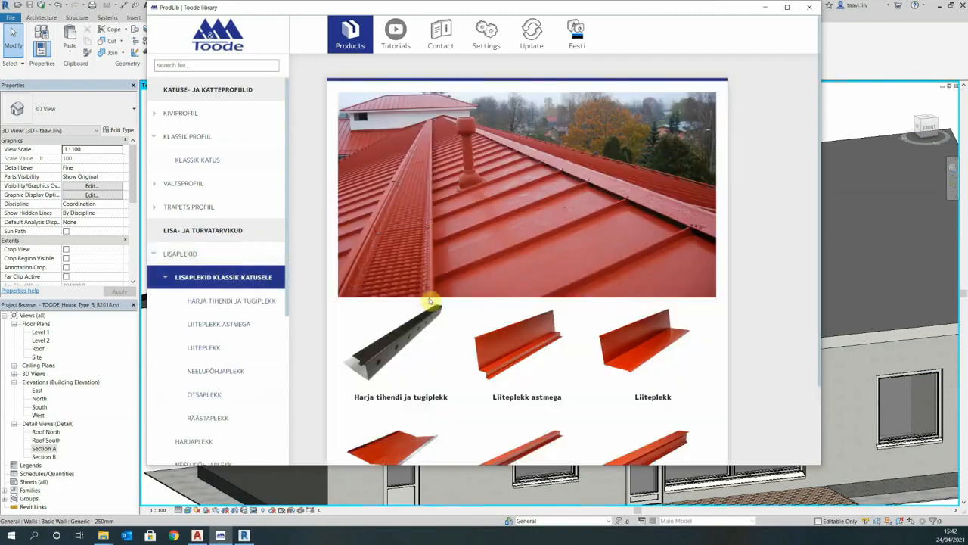
scroll(428, 300, "down", 3)
left_click(664, 354)
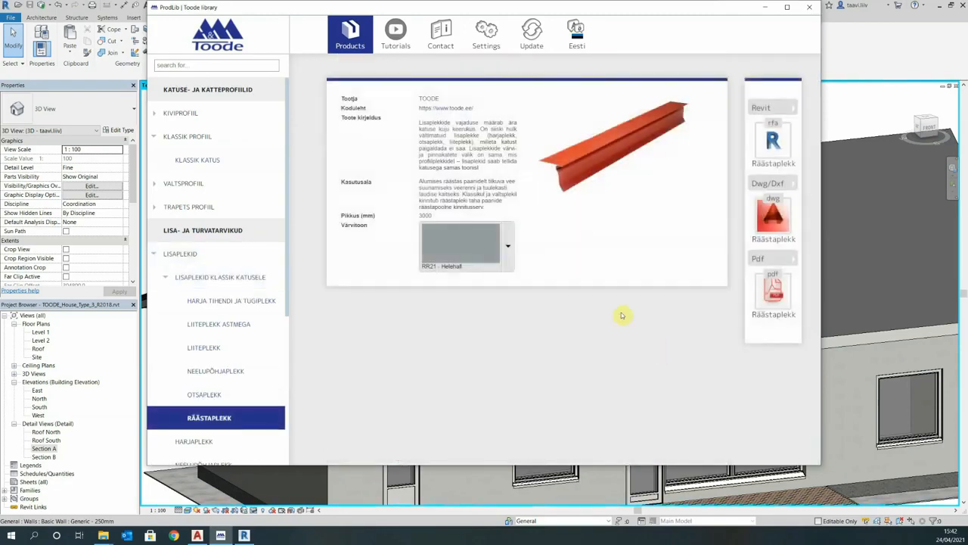
Step: Set the Räästaplekk colour to RR23 - Tumehall and load its Revit family into the project
left_click(507, 247)
left_click(462, 154)
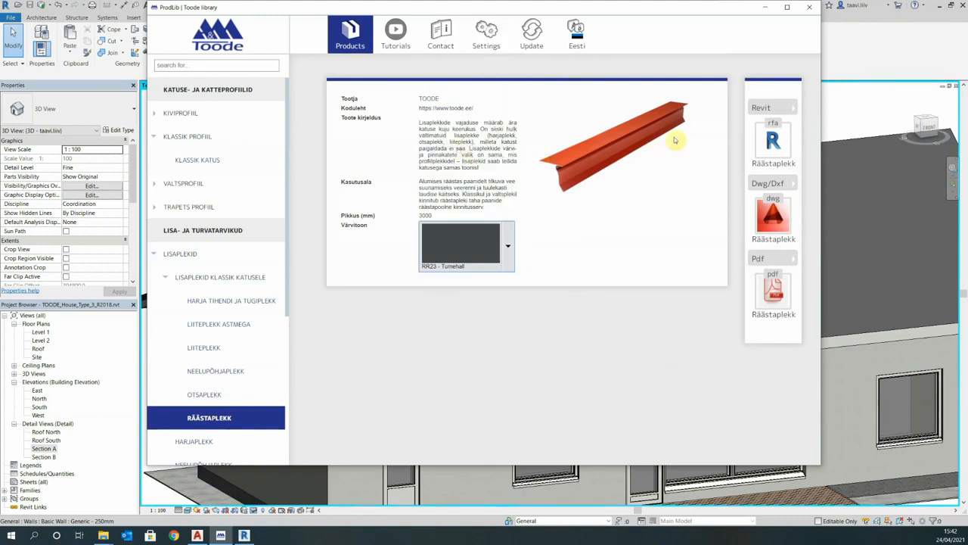
left_click(768, 144)
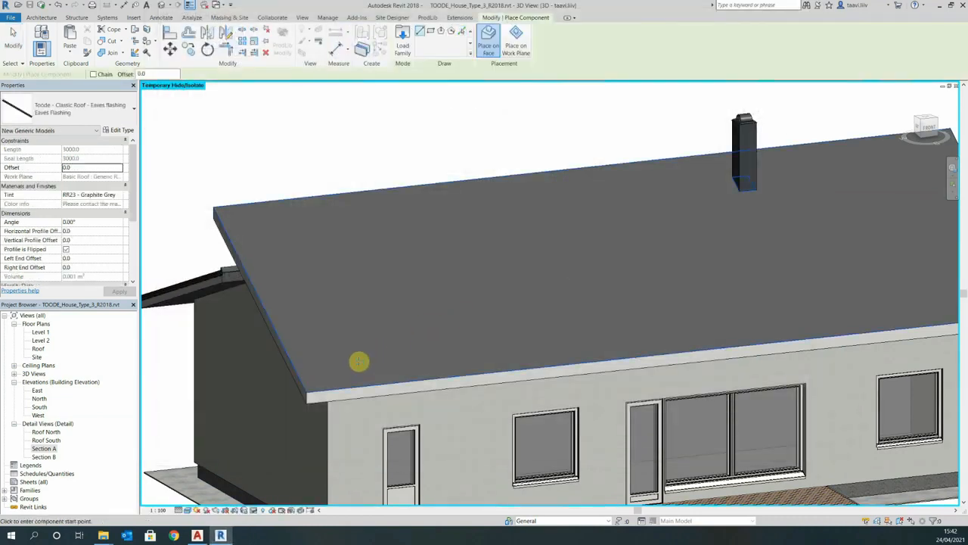
Step: Place the eaves flashing by picking the roof's front eave edge, and minimize the library window
left_click(464, 32)
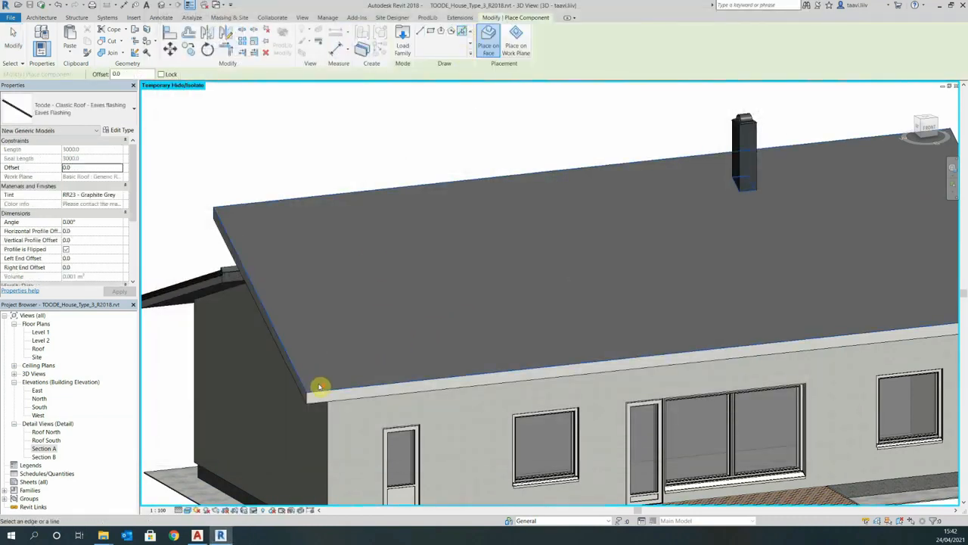
scroll(318, 385, "up", 5)
left_click(301, 409)
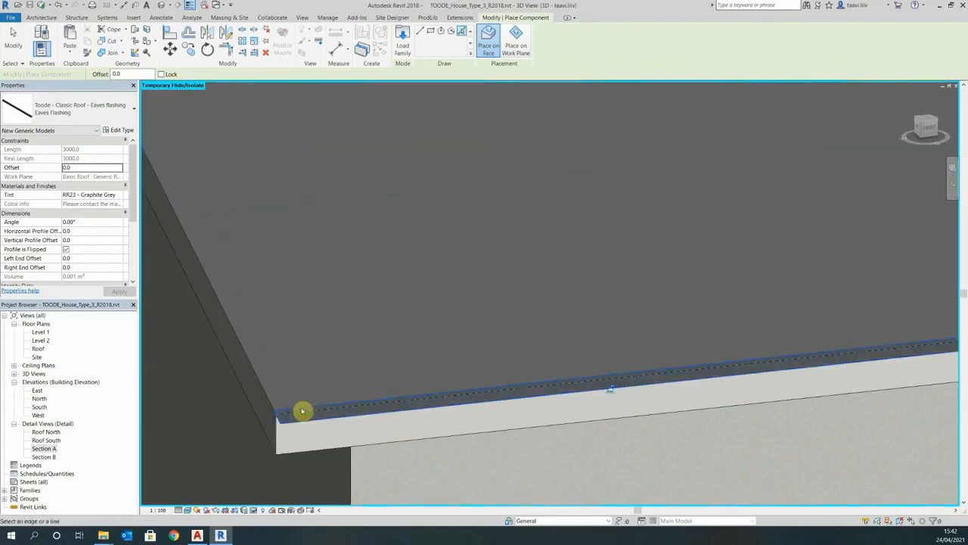
key("Escape")
key("Escape")
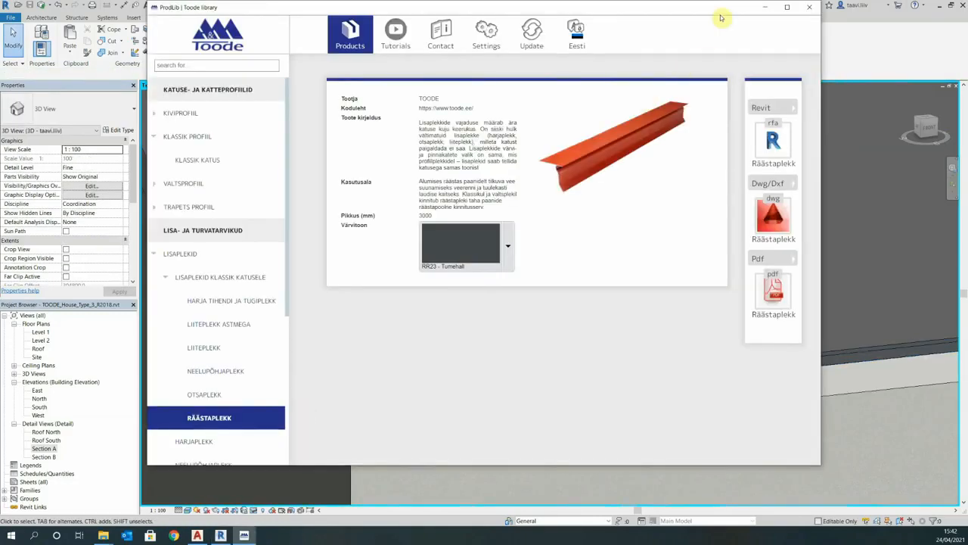
left_click(770, 10)
Step: Open the Section A detail view and set the eaves flashing's horizontal profile offset to 14 mm
double_click(49, 447)
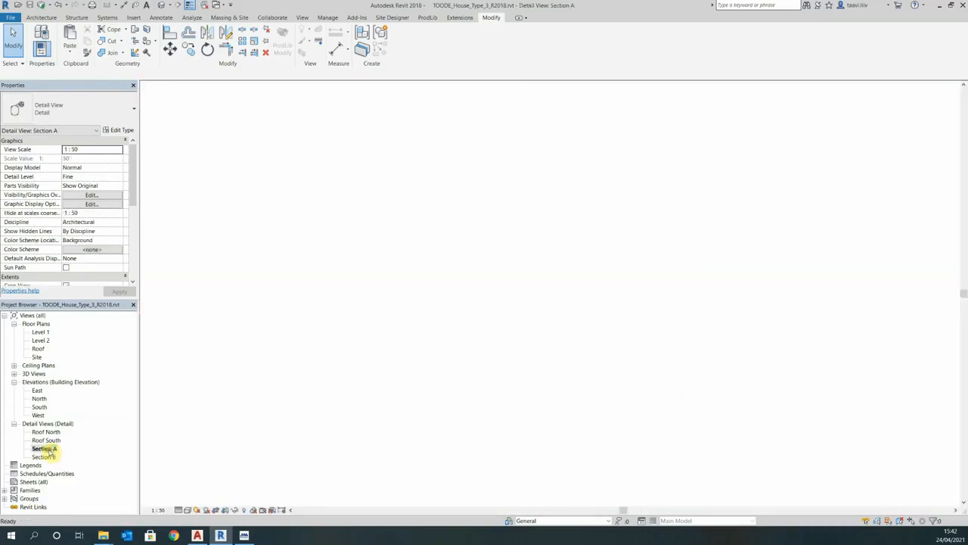
left_click(495, 297)
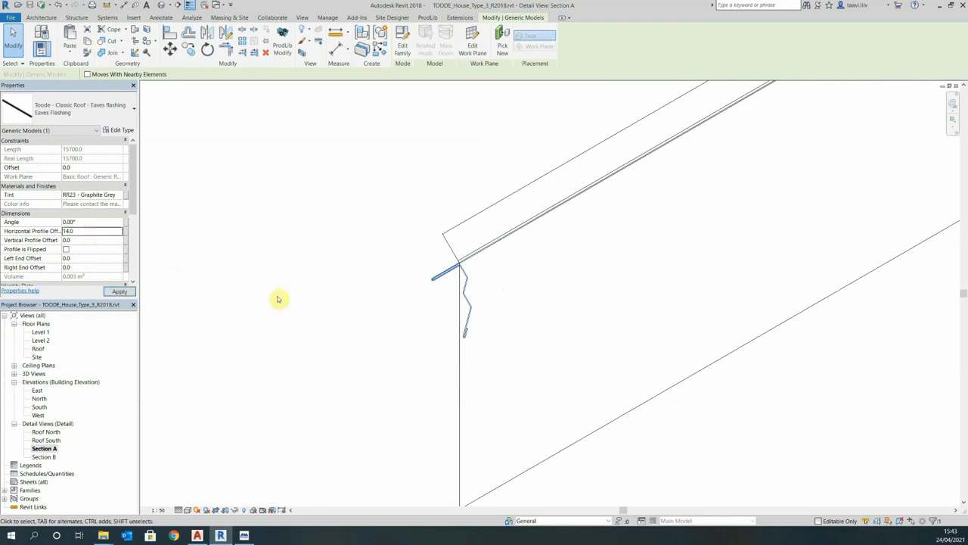
Step: Set the classic roof covering's eave offset to 43 mm and its offset to 1 mm
left_click(450, 234)
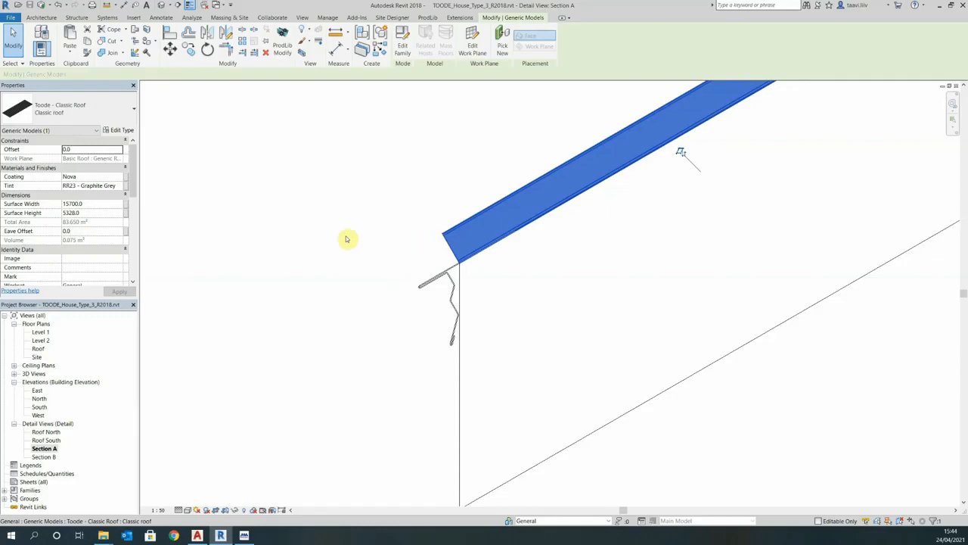
left_click(92, 232)
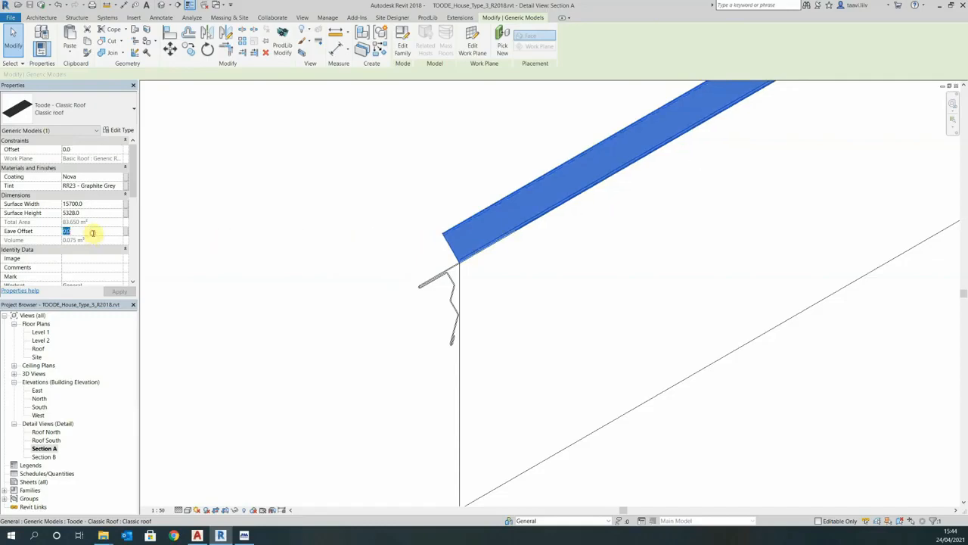
type("43")
key("Return")
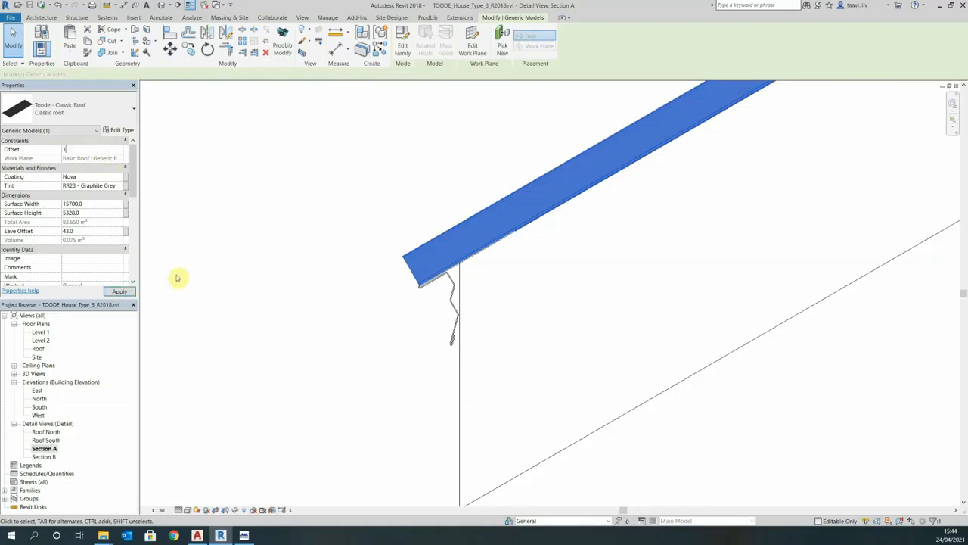
left_click(176, 278)
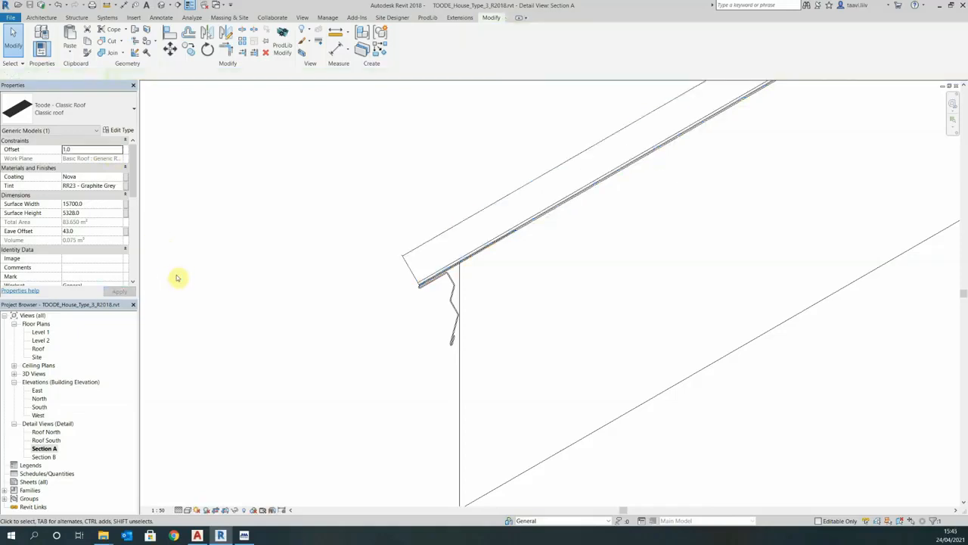
Step: Return to the 3D view and reset the temporary hide so the whole house with its roof covering is shown
left_click(160, 6)
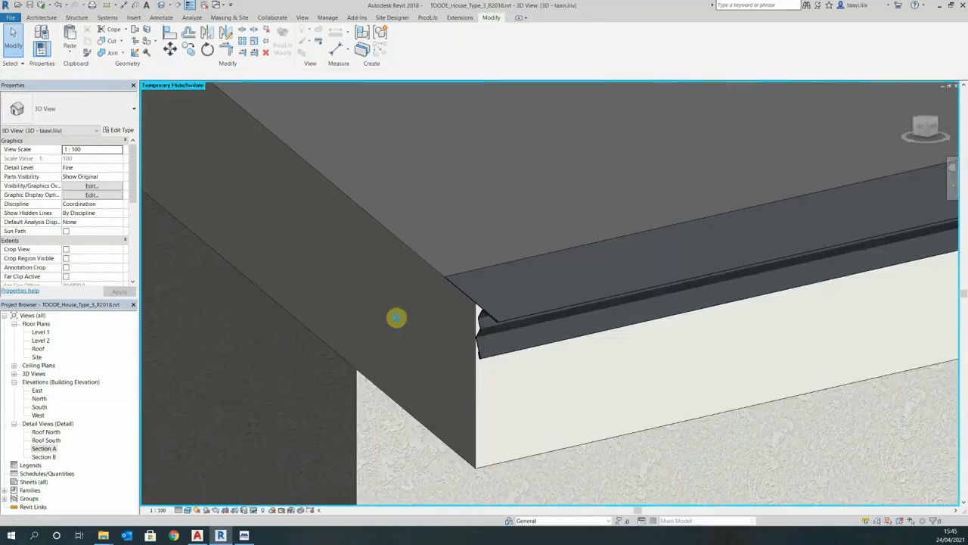
key("h")
key("r")
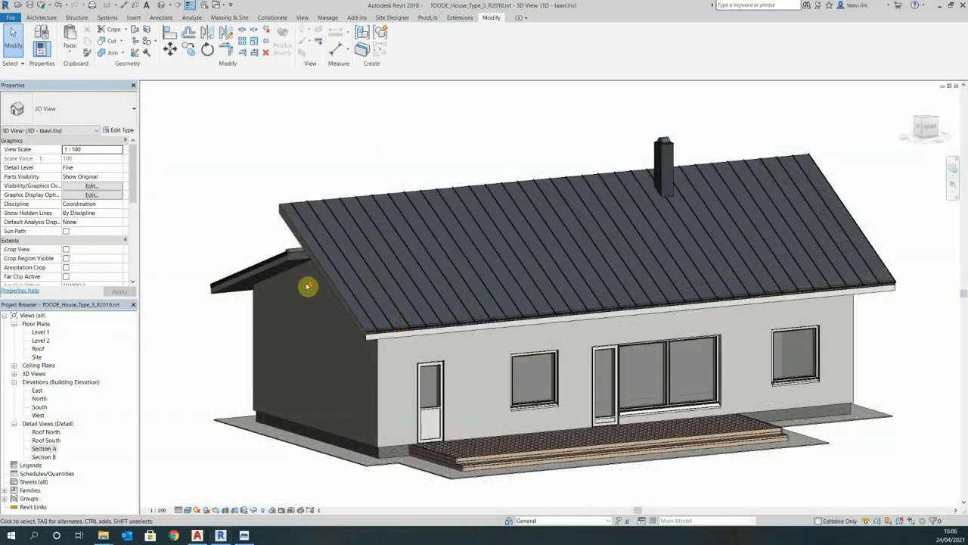
Step: Open the Otsaplekk product for classic roofs in the Toode library, choose colour RR23 - Tumehall and load its Revit family
scroll(308, 284, "up", 3)
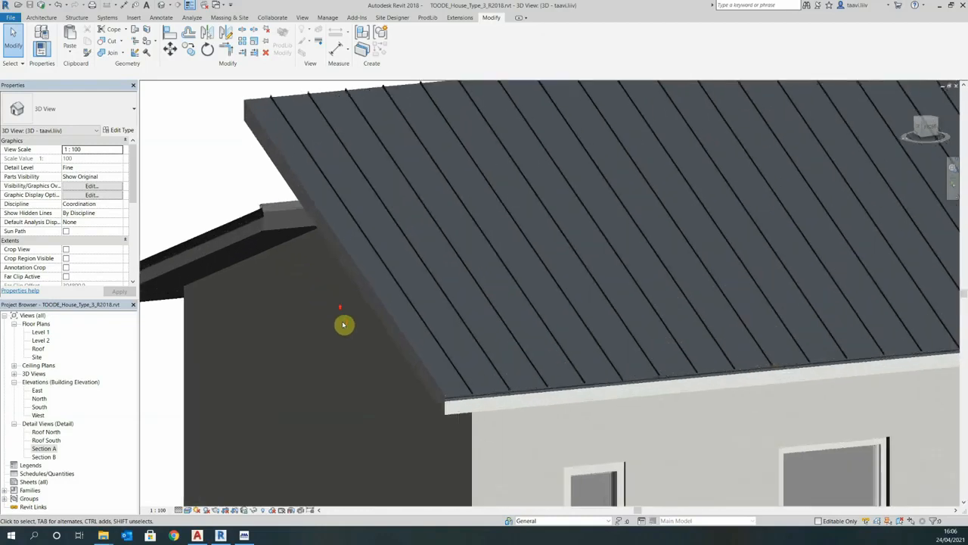
scroll(415, 411, "up", 3)
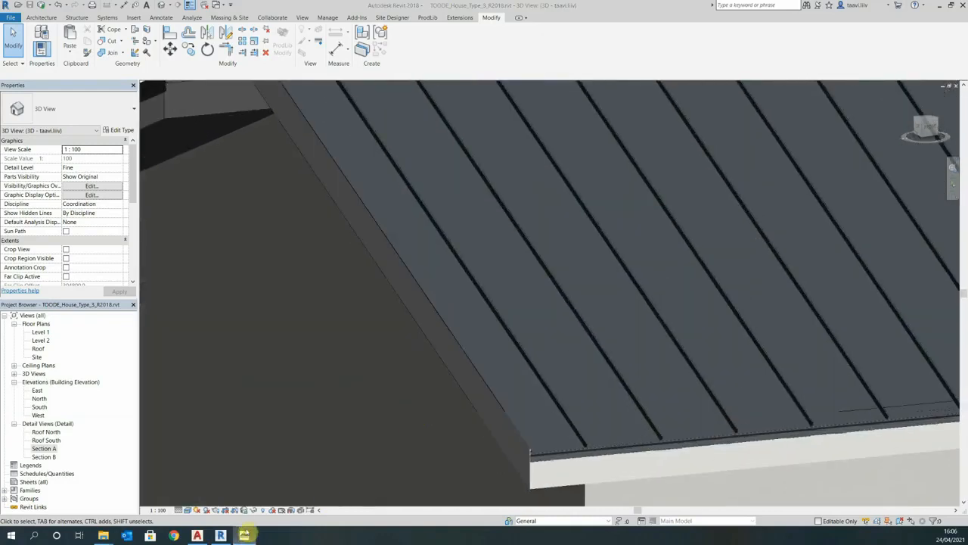
left_click(244, 535)
left_click(540, 371)
left_click(511, 233)
left_click(489, 148)
left_click(771, 141)
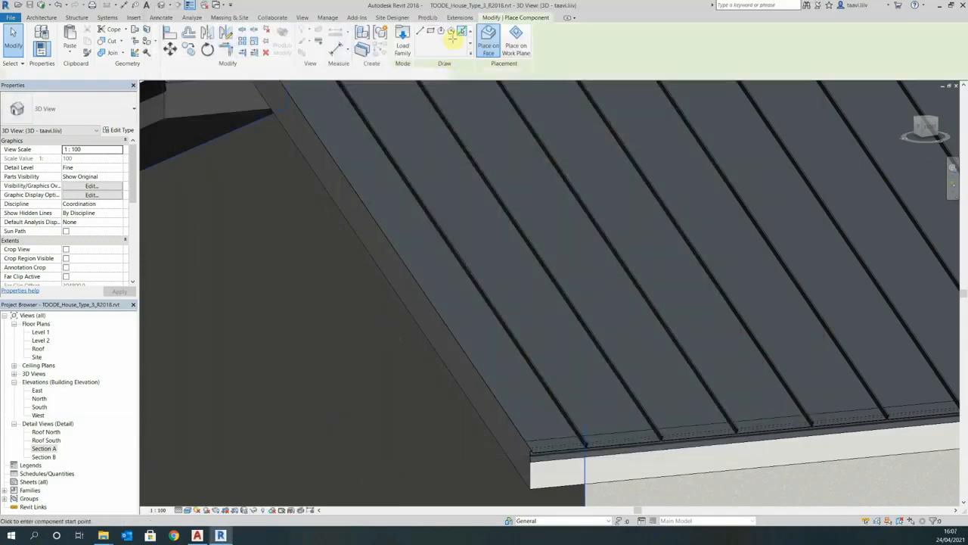
Step: Place the end piece by picking the roof's gable edge, end the placement and minimize the library window
left_click(461, 34)
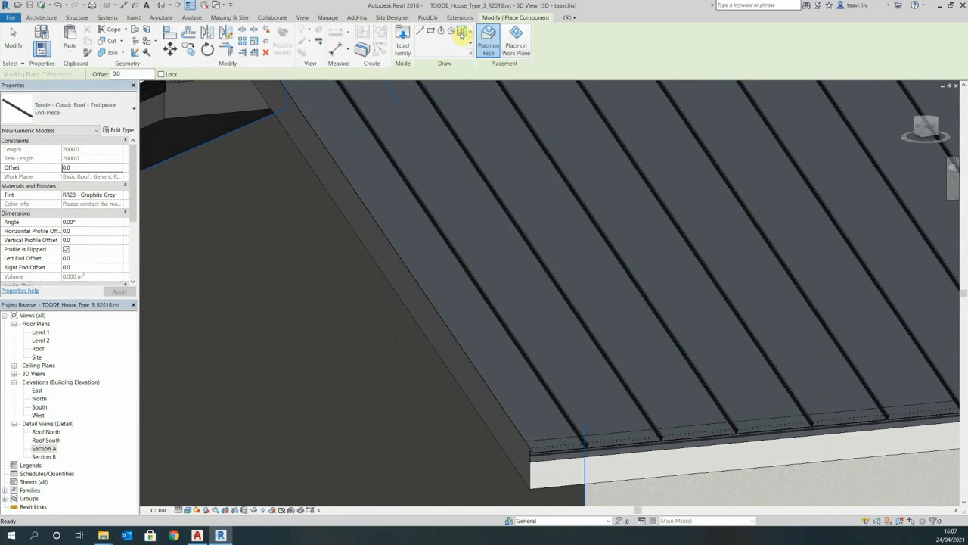
scroll(474, 360, "up", 5)
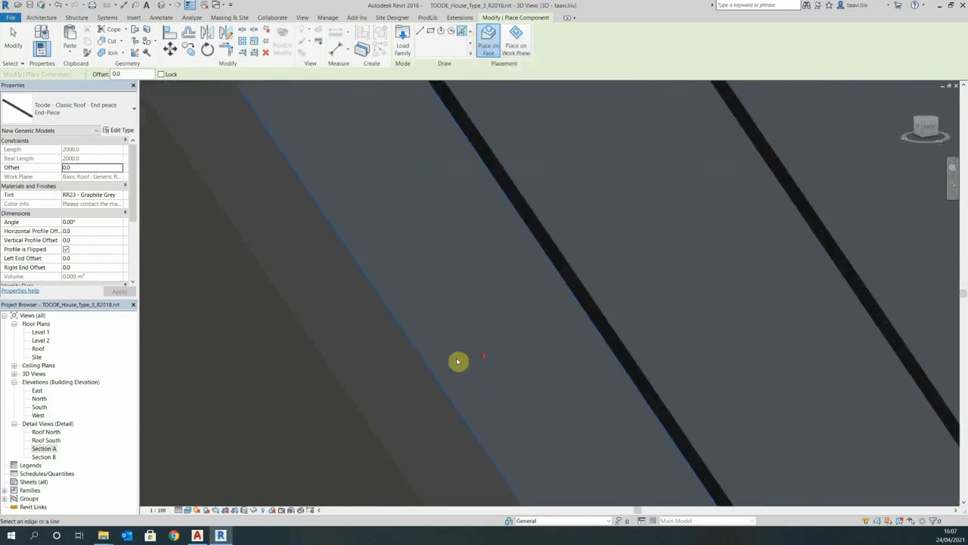
left_click(431, 368)
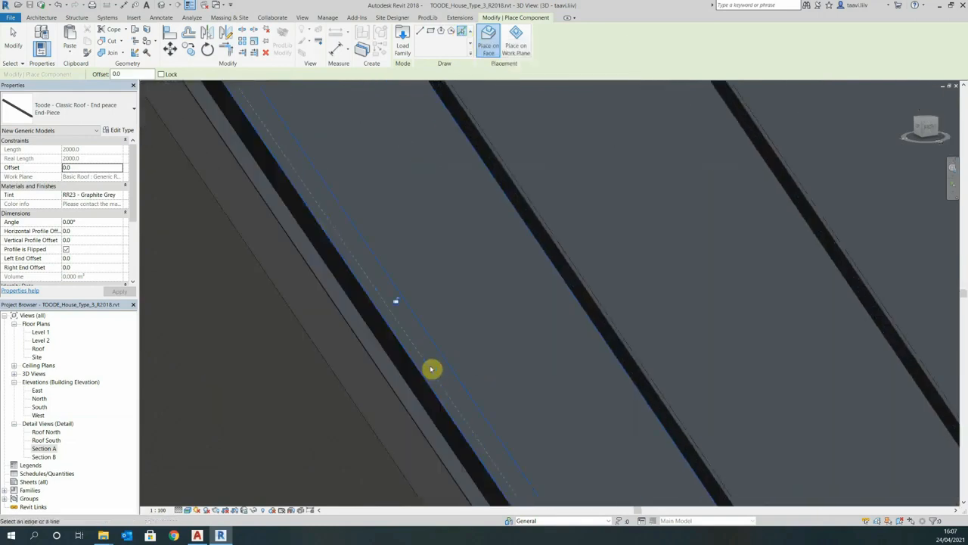
key("Escape")
key("Escape")
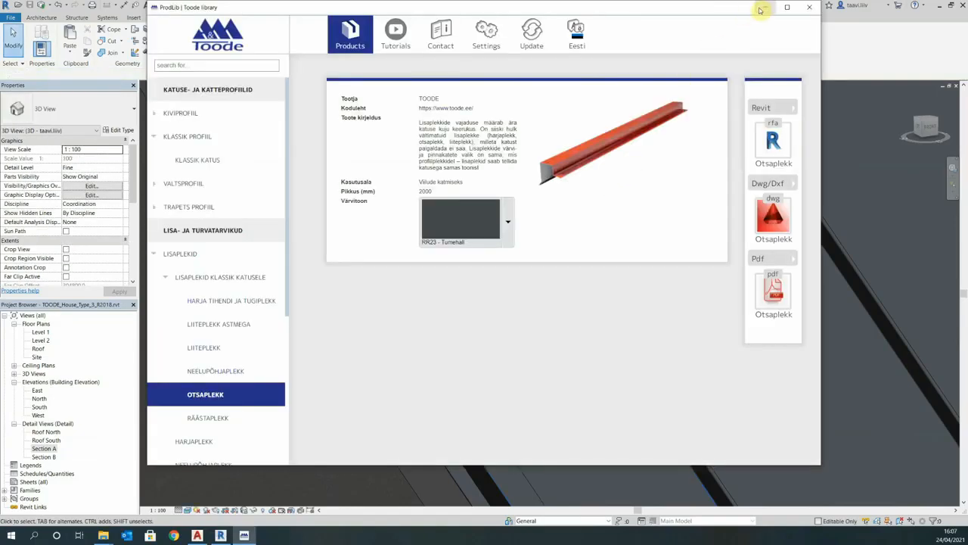
left_click(761, 8)
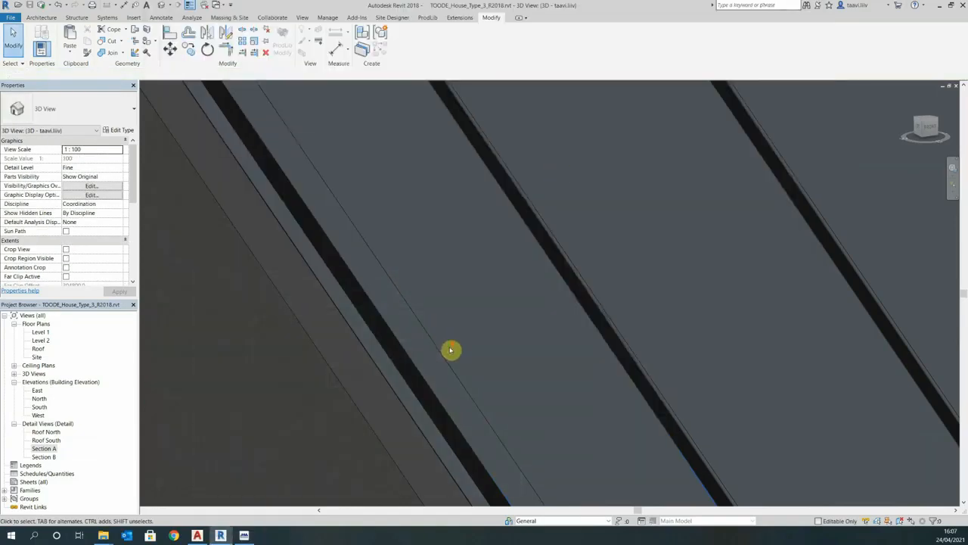
Step: Turn off the flipped profile of the end piece along the gable edge and deselect it
middle_click_drag(423, 237, 448, 314, "shift")
scroll(445, 340, "up", 2)
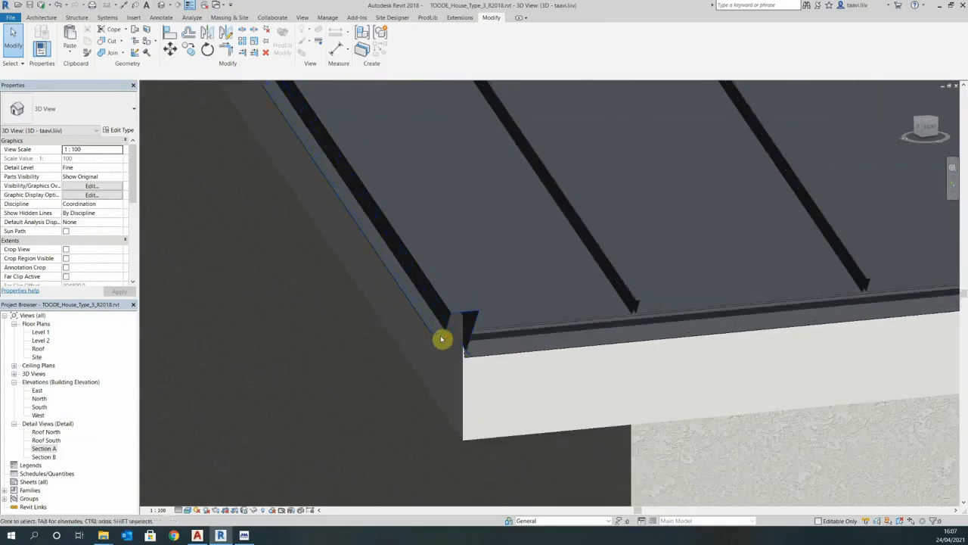
left_click(431, 336)
left_click(67, 249)
left_click(66, 249)
left_click(389, 398)
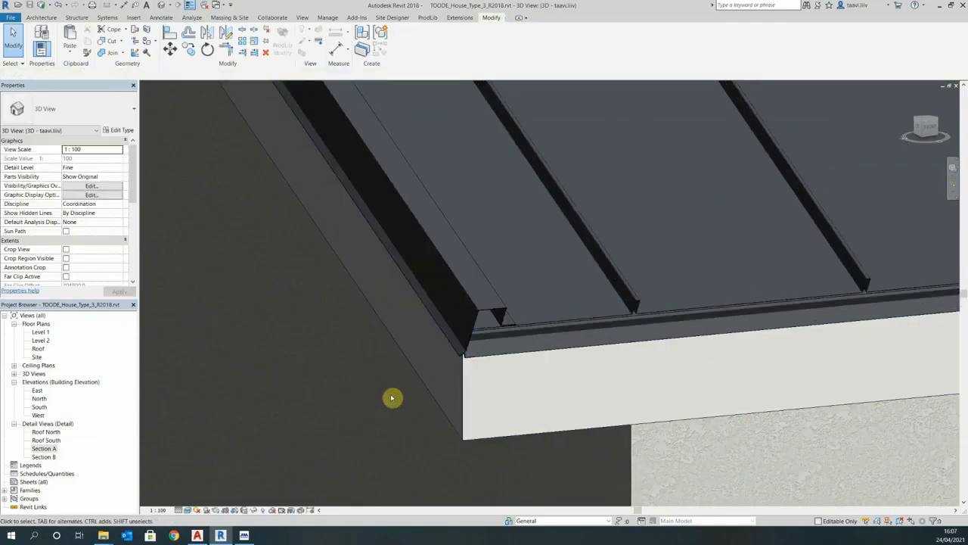
Step: Open the Harja tihendi ja tugiplekk product for classic roofs, choose colour RR23 - Tumehall and load its Revit family
scroll(500, 499, "down", 5)
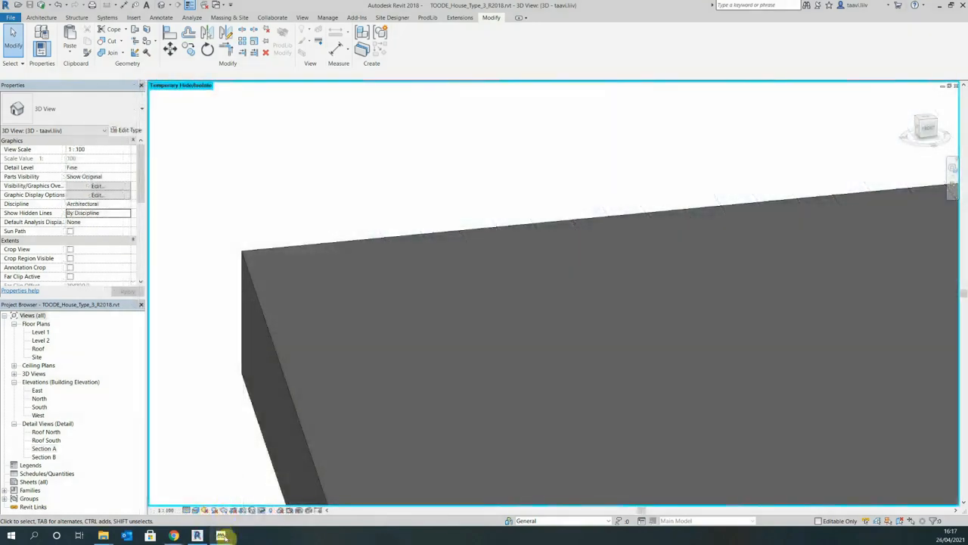
left_click(222, 535)
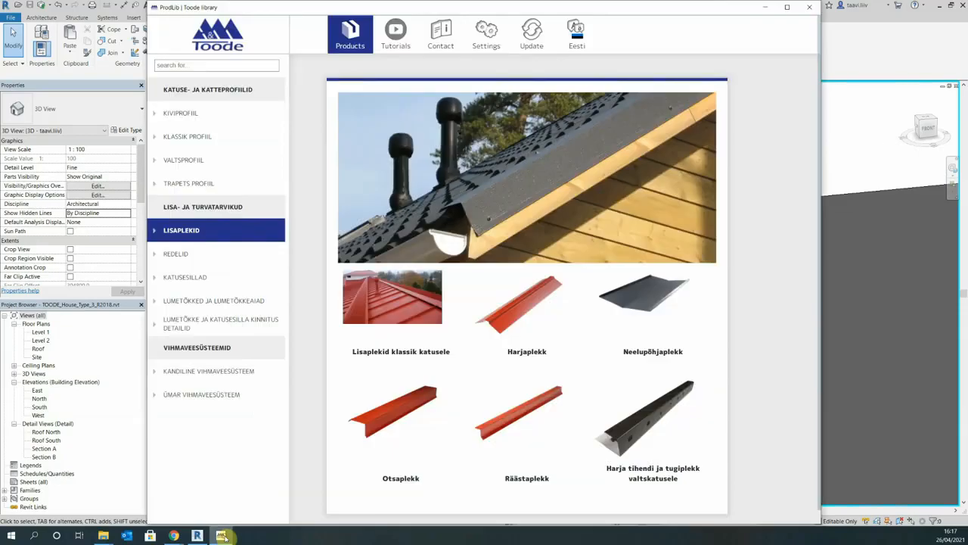
left_click(381, 276)
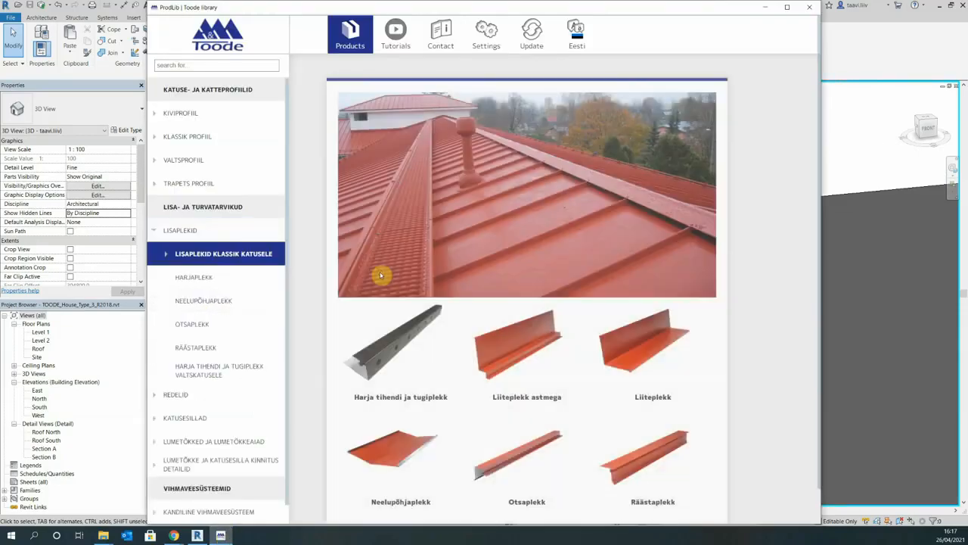
left_click(417, 366)
left_click(512, 245)
left_click(477, 153)
left_click(772, 140)
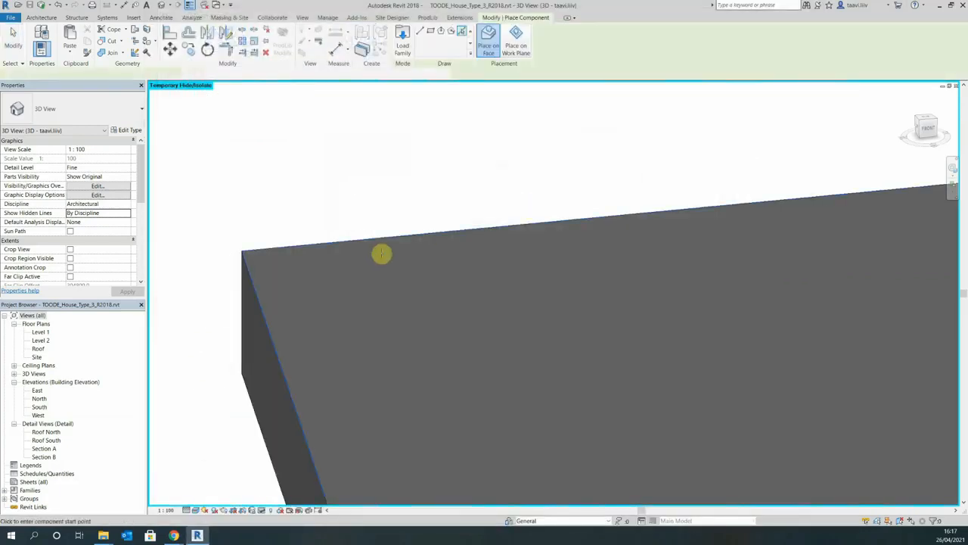
Step: Place the ridge cap support by picking the roof's ridge edge and minimize the library window
left_click(463, 32)
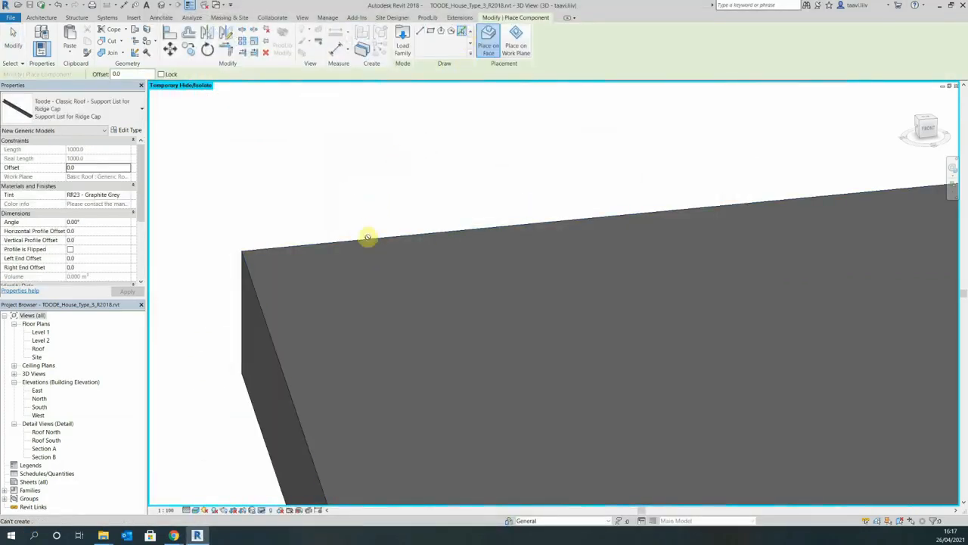
left_click(368, 240)
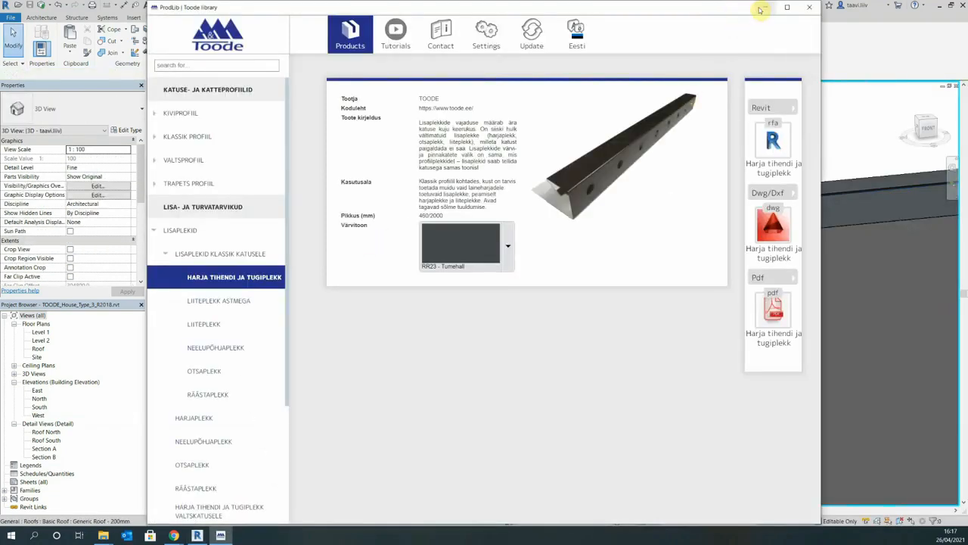
left_click(763, 8)
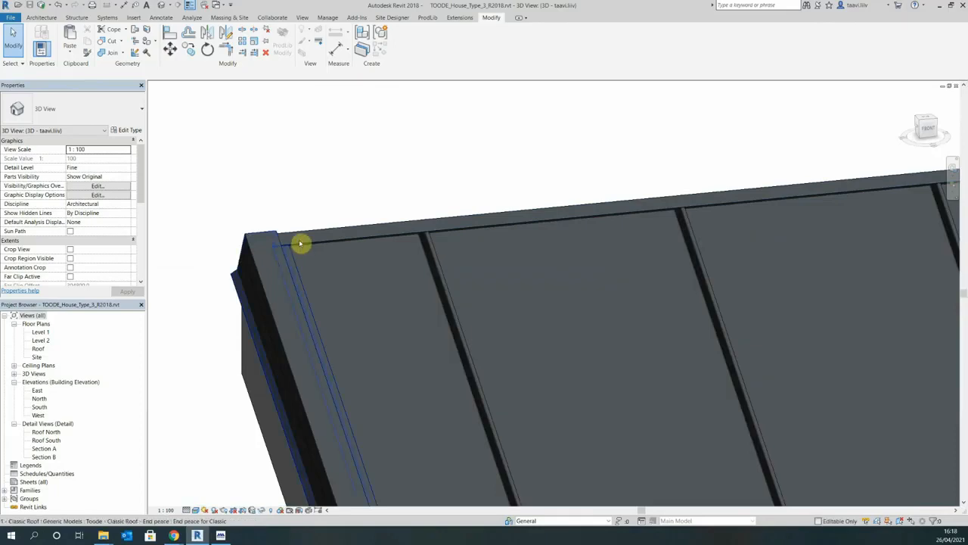
Step: Adjust the profile offsets of the pieces along the roof ridge and deselect them
left_click(303, 244)
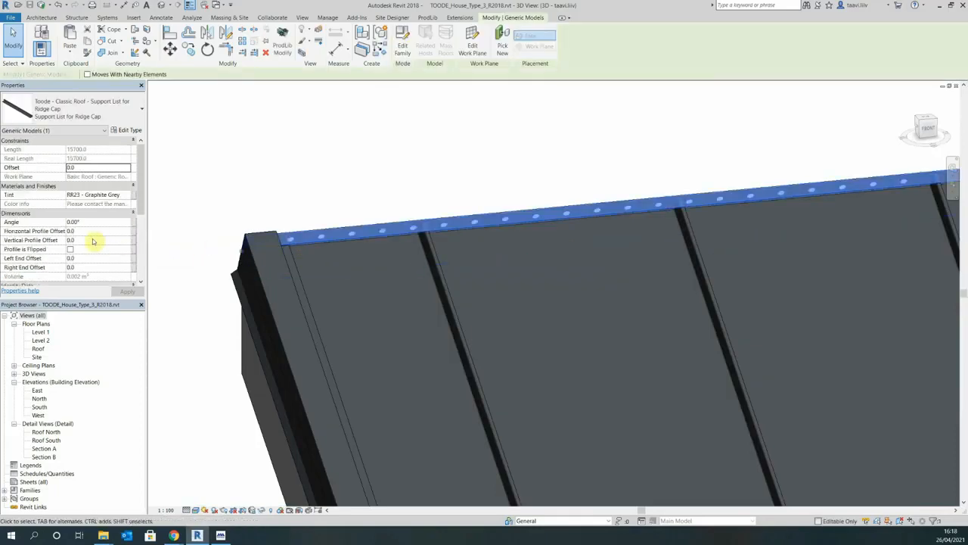
left_click(170, 275)
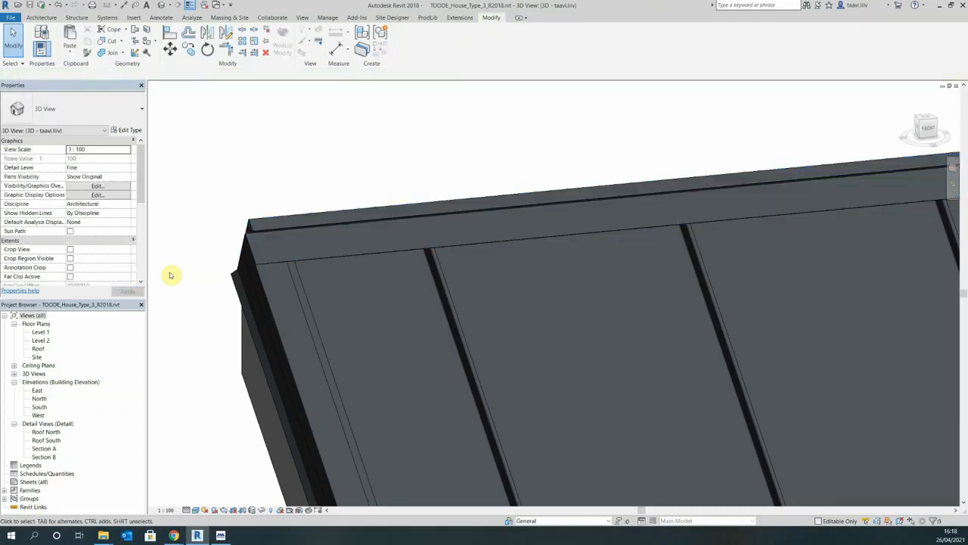
key("ctrl+z")
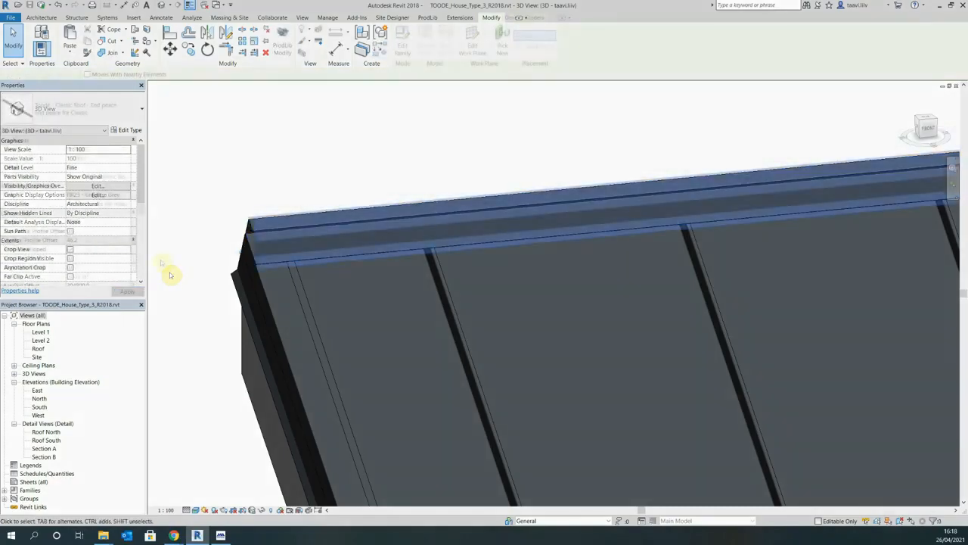
left_click(167, 261)
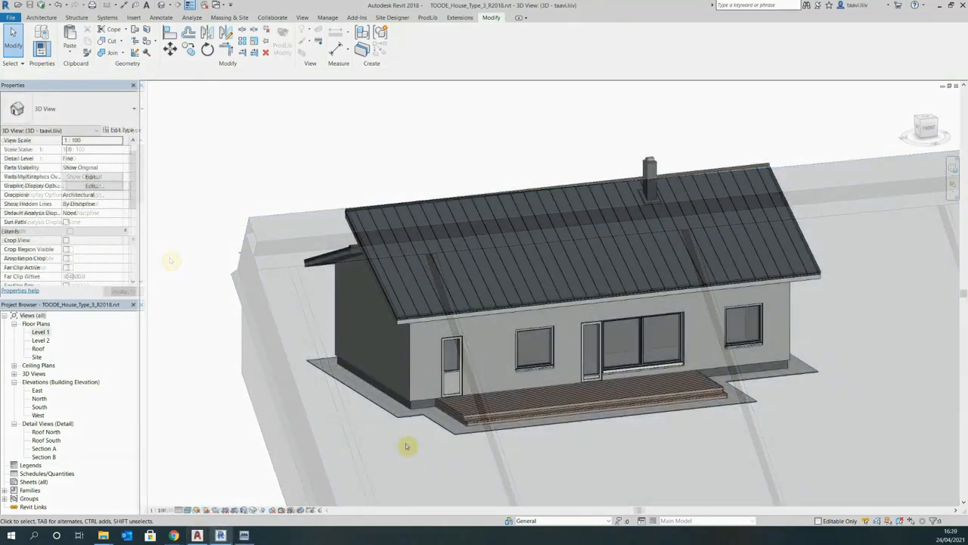
Step: Bring up the Toode library and open the Lumetõke klassik katusele snow stop product for classic roofs
left_click(243, 535)
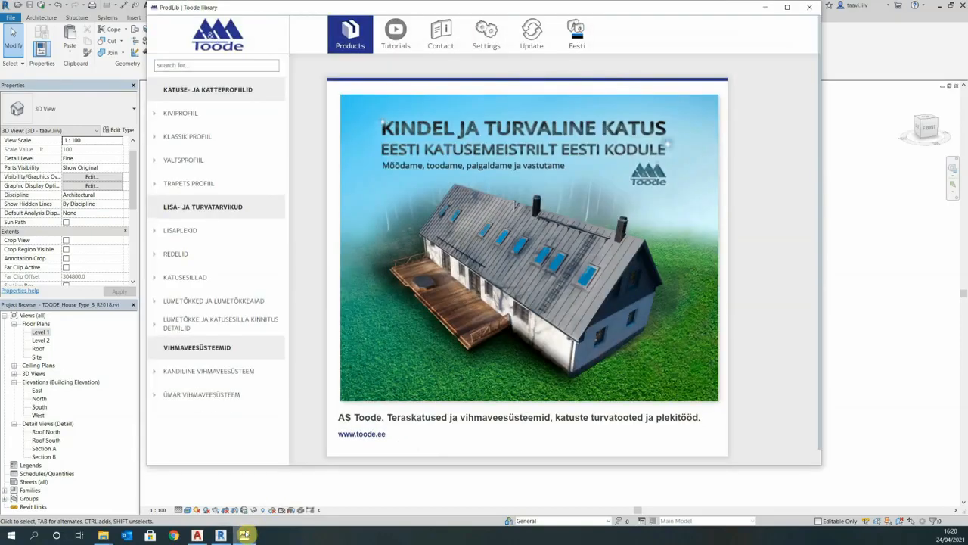
left_click(223, 303)
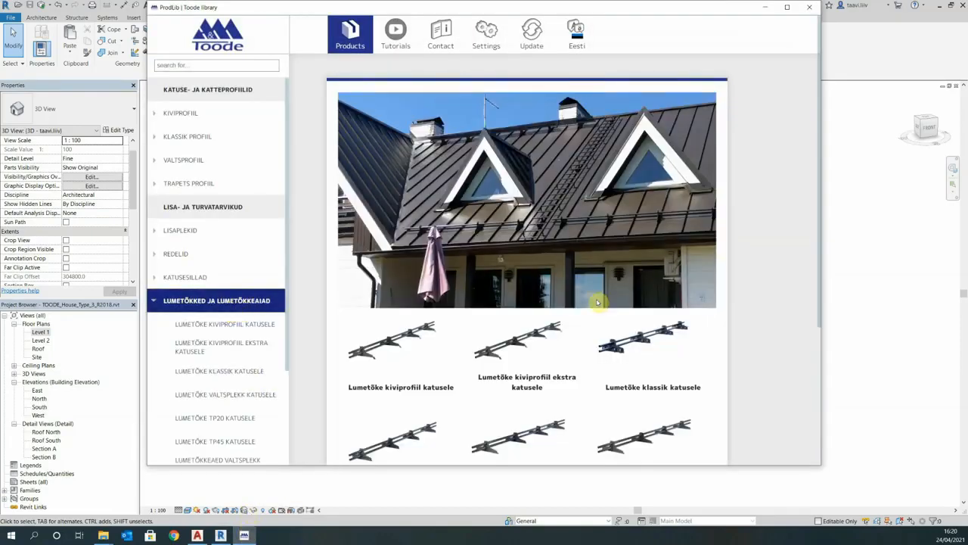
scroll(750, 322, "down", 3)
left_click(689, 180)
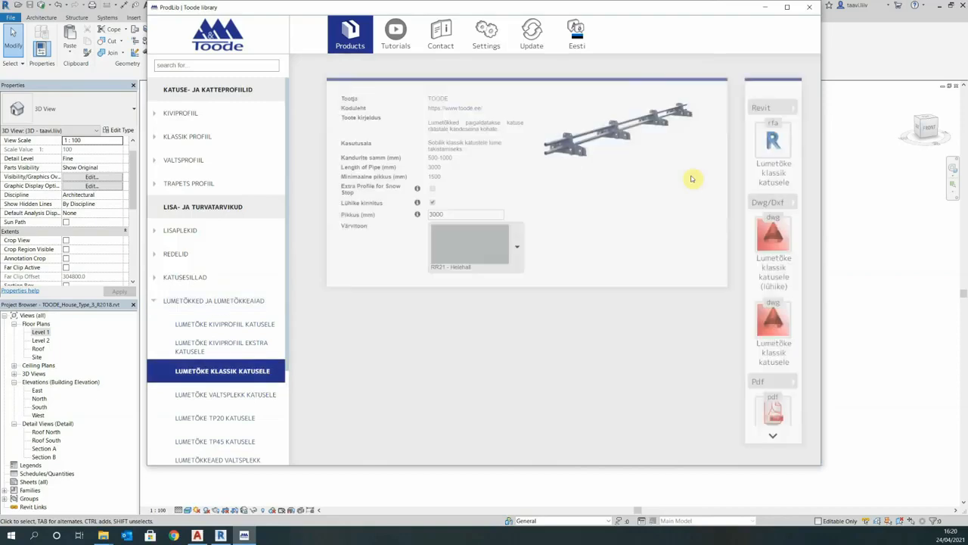
Step: Set the snow stop's length (Pikkus) to 10500 mm, choose a dark grey colour and load its Revit family into the project
left_click(450, 215)
type("105")
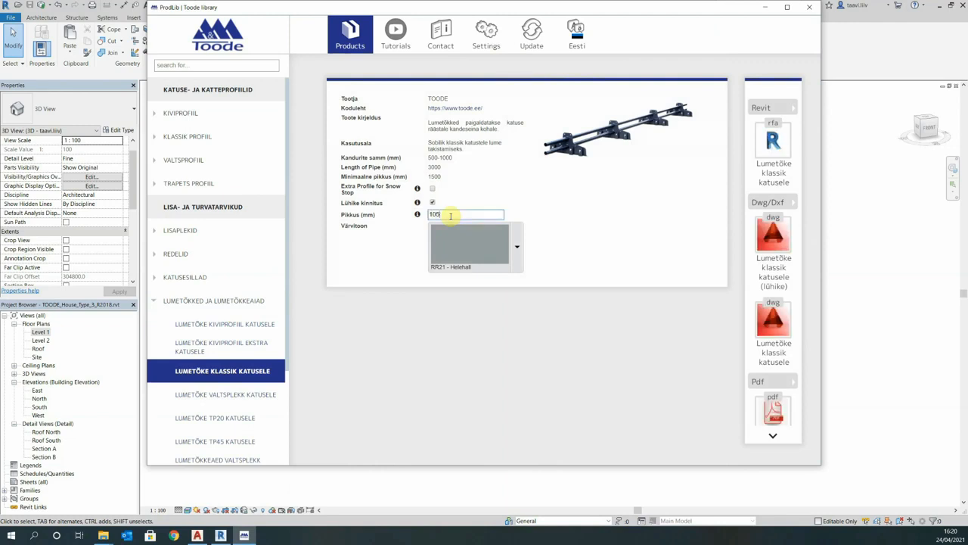
left_click(501, 246)
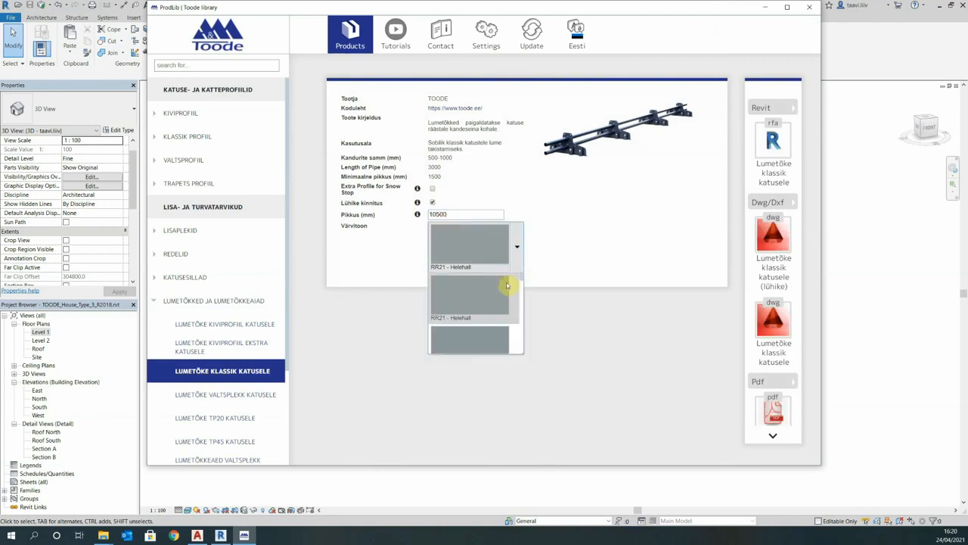
left_click(494, 306)
left_click(756, 162)
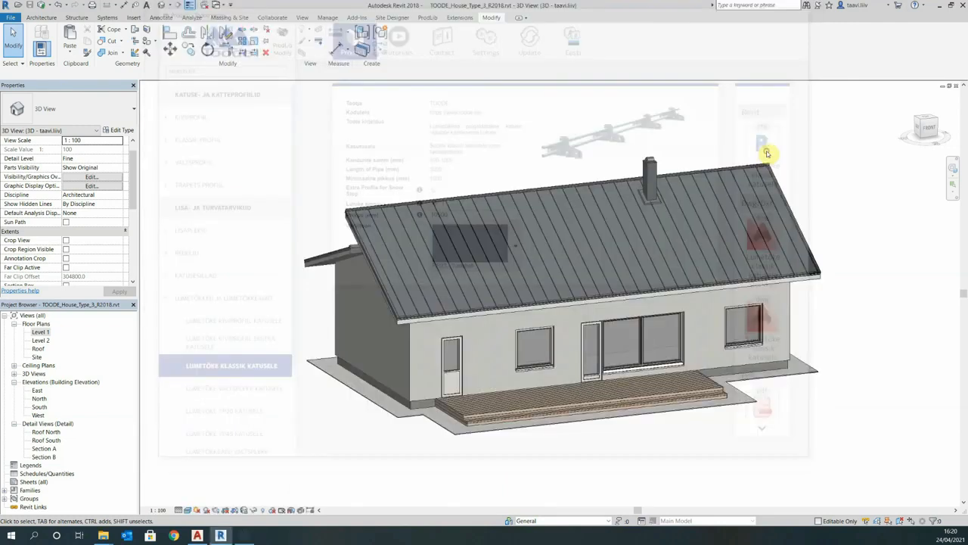
Step: Place the snow stop on the front roof slope just above the eaves and minimize the library window
scroll(424, 305, "up", 5)
scroll(424, 306, "up", 3)
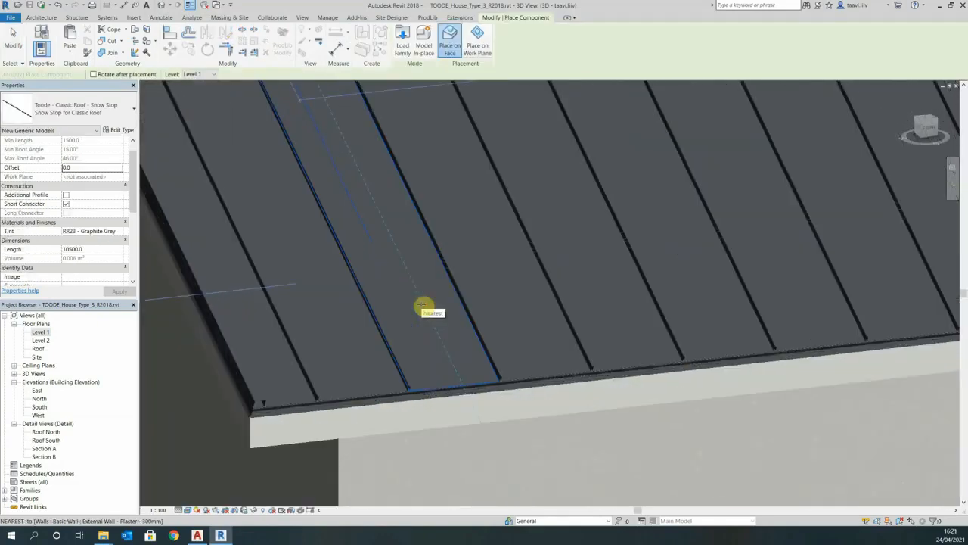
left_click(442, 288)
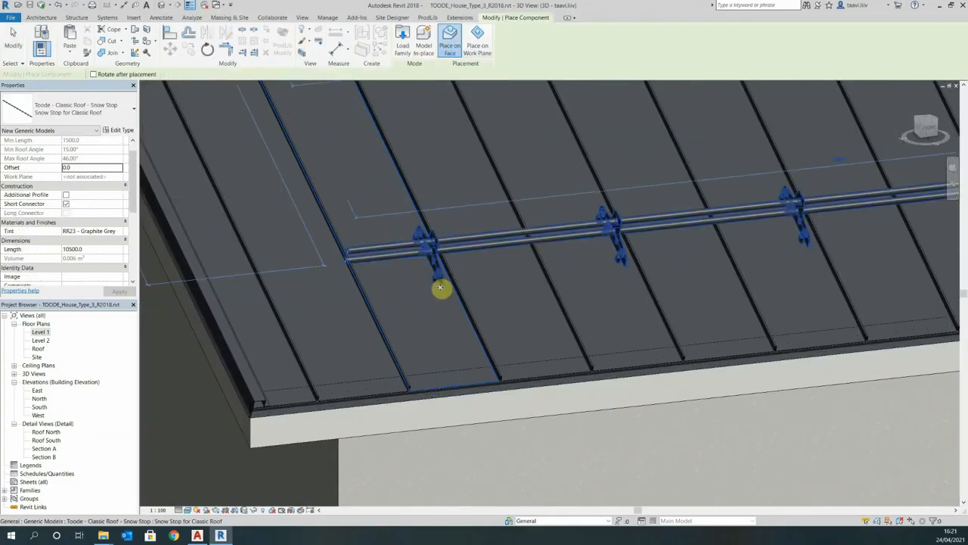
key("Escape")
key("Escape")
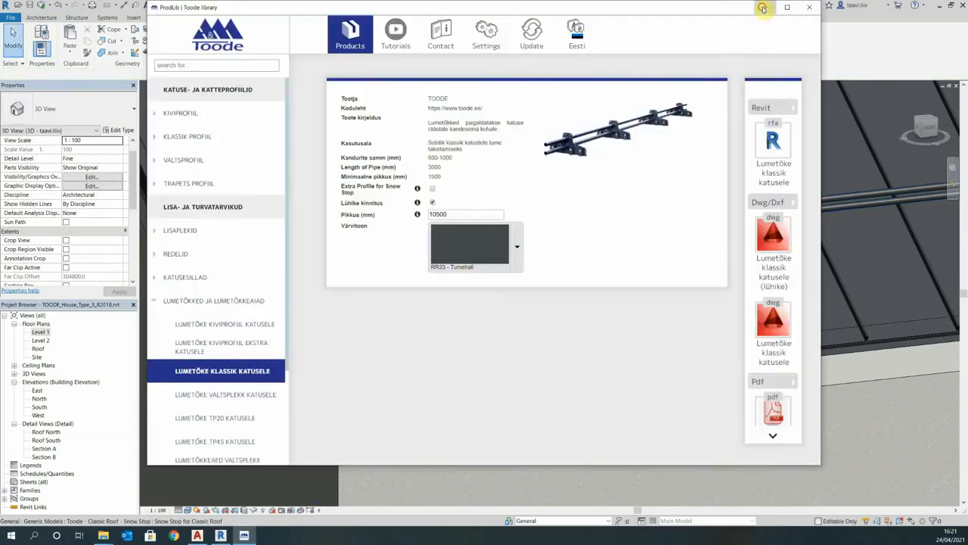
left_click(763, 7)
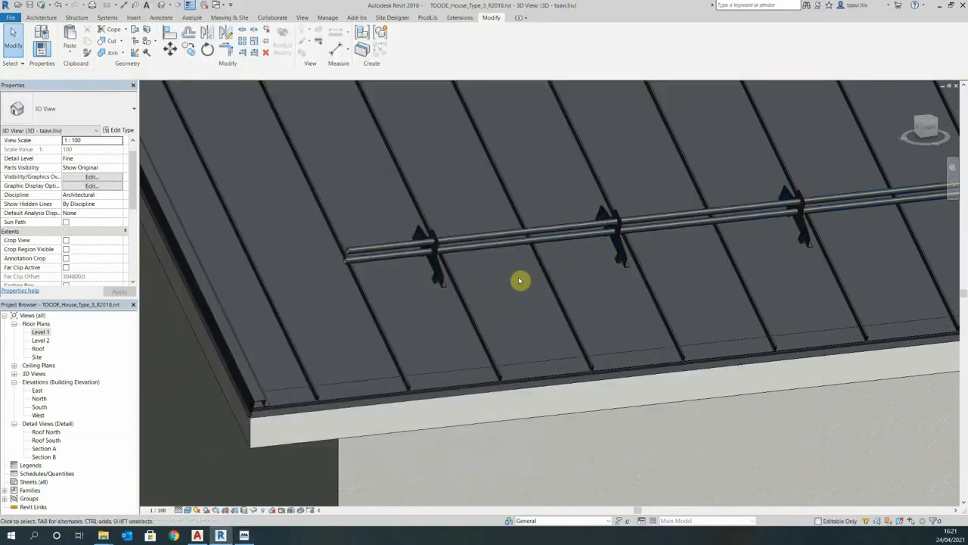
Step: Align the snow stop's first bracket with the nearest standing seam of the classic roof
scroll(454, 286, "up", 6)
scroll(525, 235, "down", 5)
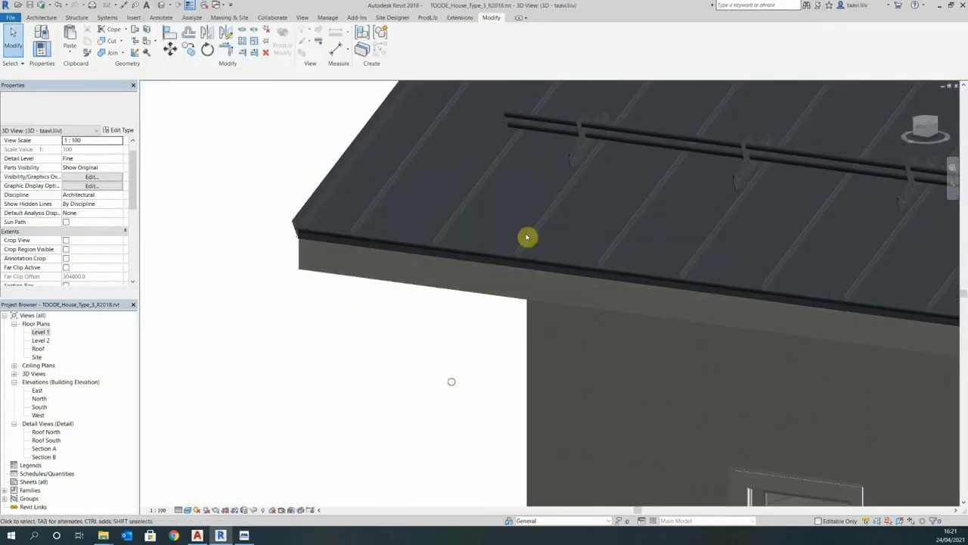
scroll(504, 294, "up", 8)
scroll(564, 287, "up", 2)
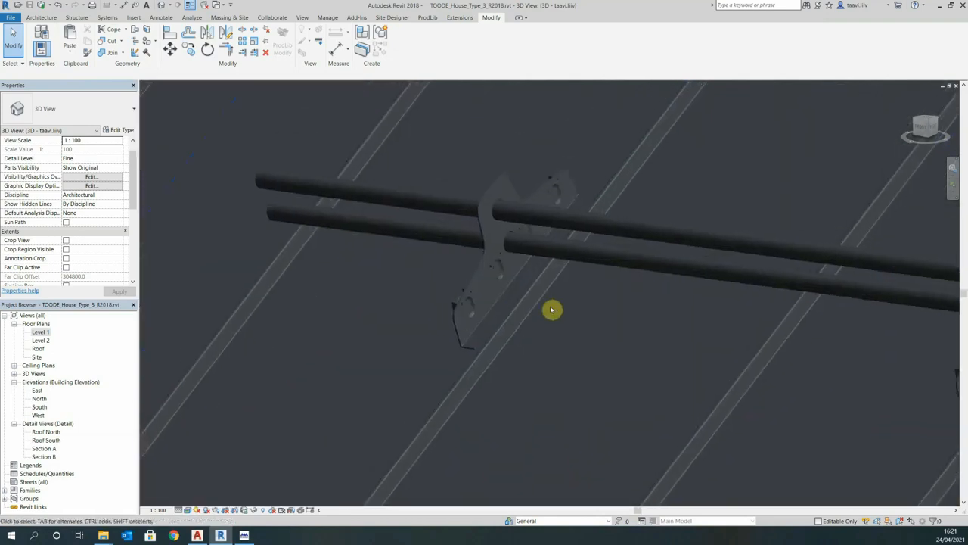
key("a")
key("l")
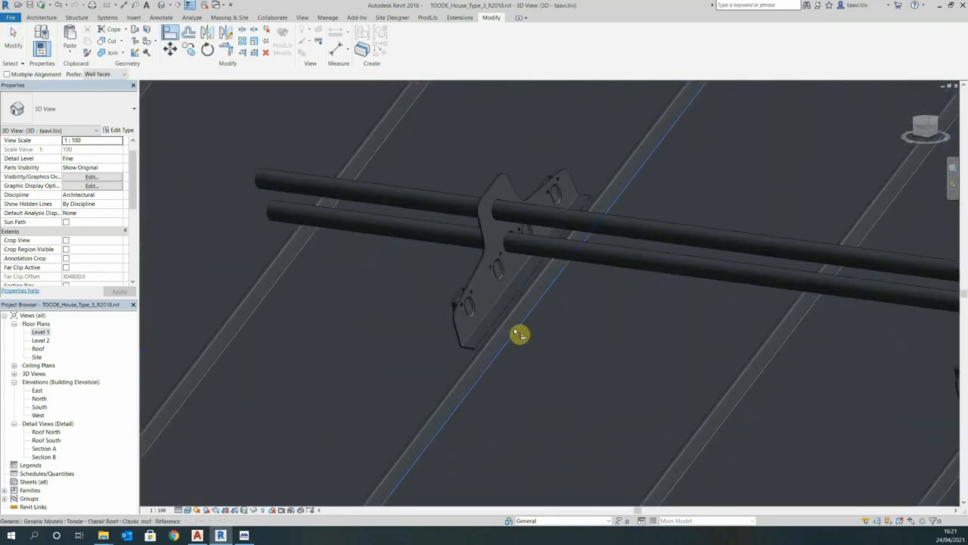
left_click(520, 334)
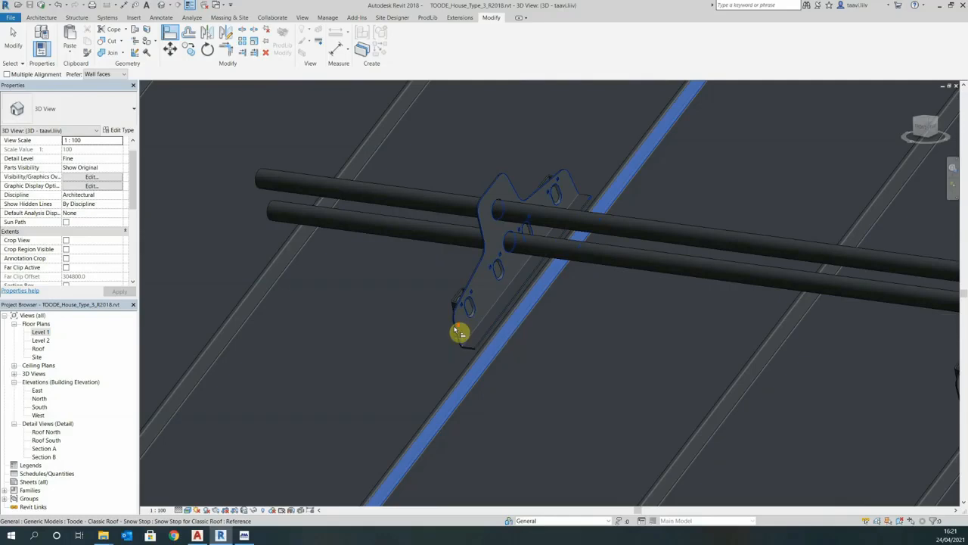
scroll(460, 333, "up", 3)
left_click(460, 329)
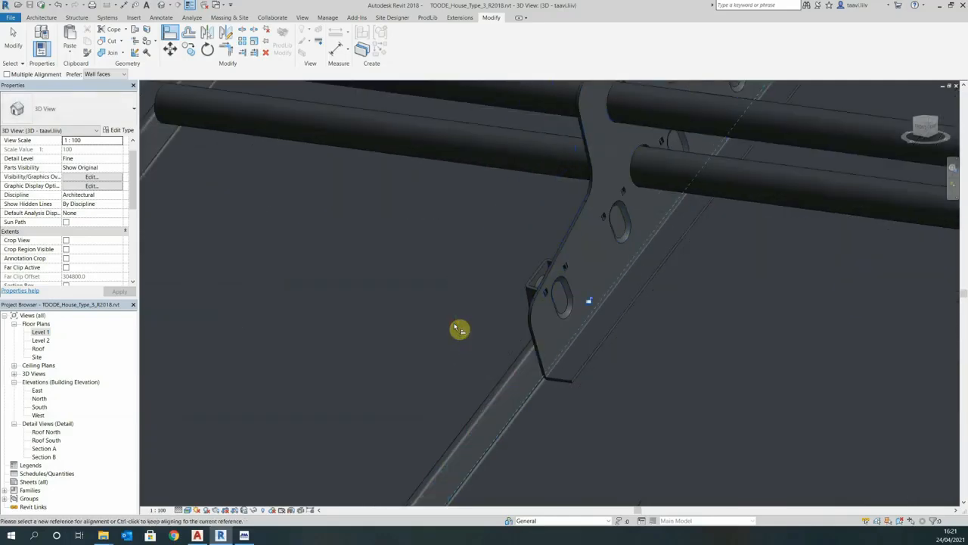
key("Escape")
key("Escape")
Step: Nudge the snow stop four increments down the roof slope towards the eaves and deselect it
scroll(456, 327, "down", 5)
scroll(458, 330, "down", 3)
middle_click_drag(507, 354, 506, 302, "shift")
scroll(506, 302, "down", 6)
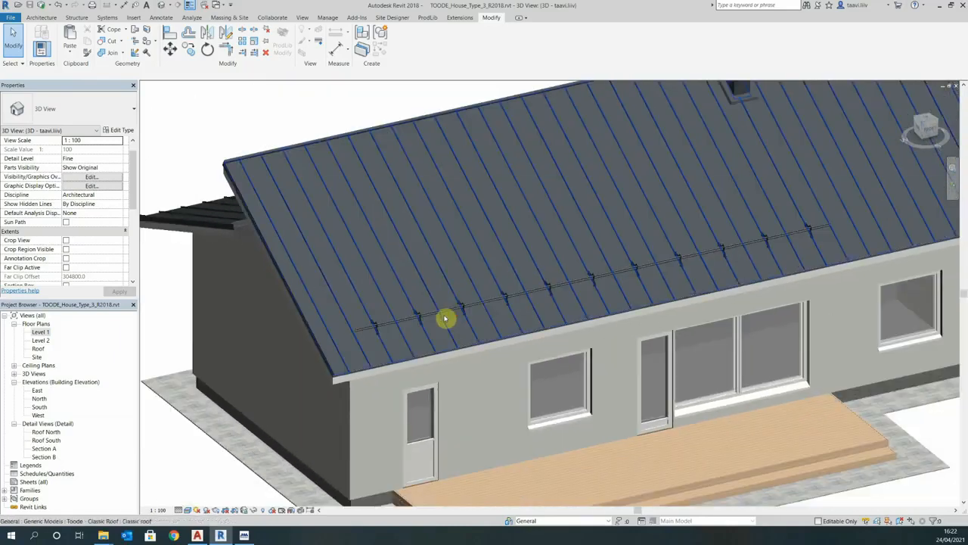
left_click(499, 309)
key("Down")
key("Down")
key("Down")
key("Down")
left_click(834, 409)
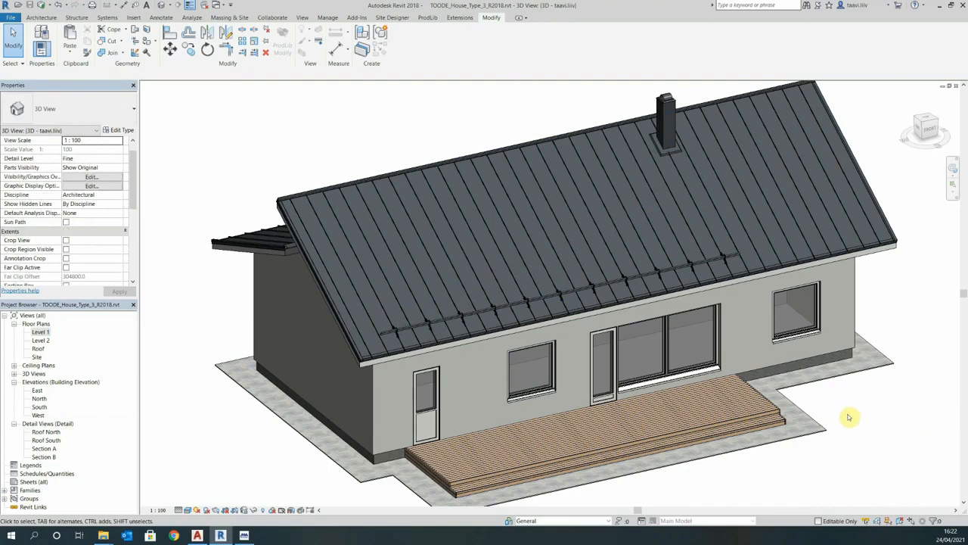
Step: Bring up the Toode library and open the Katusesild klassik katusele roof bridge product
middle_click_drag(847, 416, 830, 383, "shift")
middle_click_drag(830, 382, 827, 365, "shift")
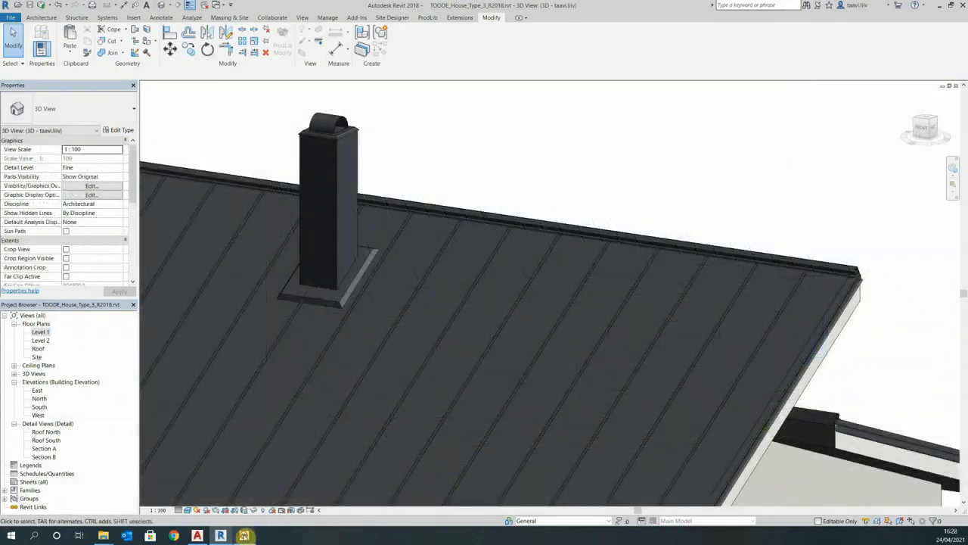
left_click(243, 535)
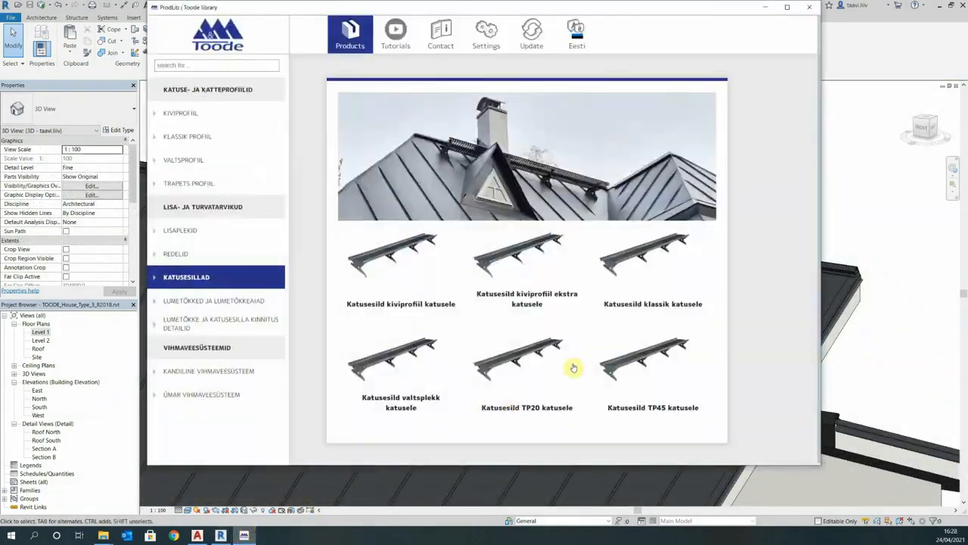
left_click(641, 278)
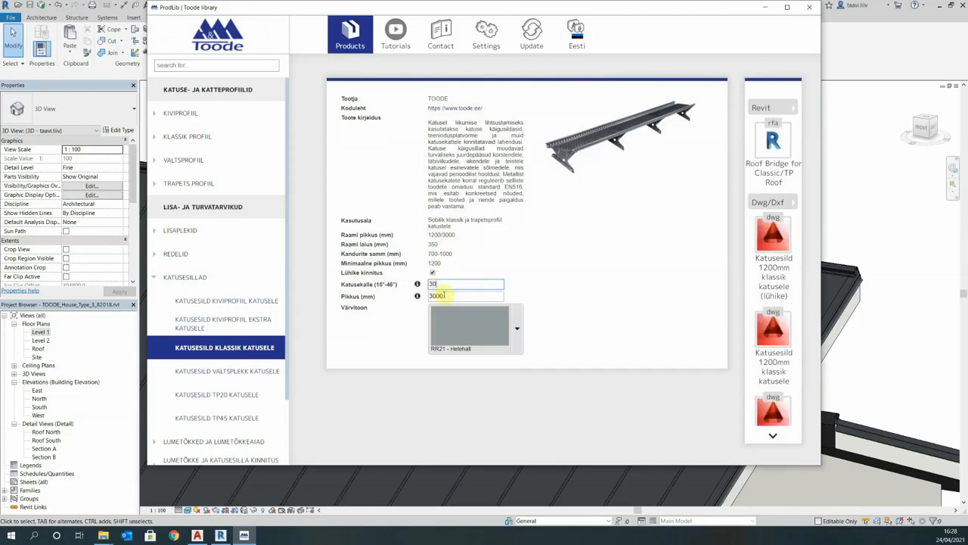
Step: Set the roof bridge's angle (Katusekalle) to 30 and length (Pikkus) to 4000 mm, choose RR23 - Tumehall and load its Revit family
type("4000")
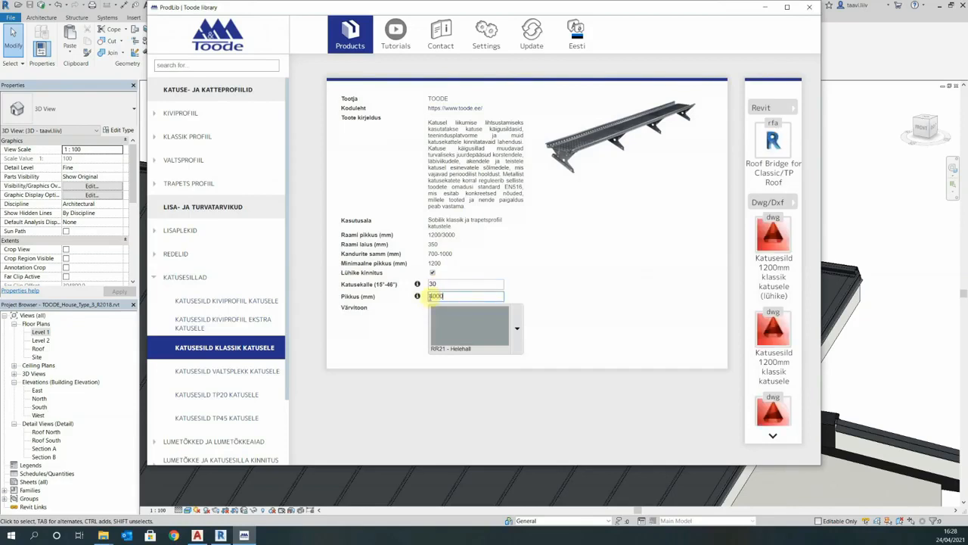
left_click(518, 317)
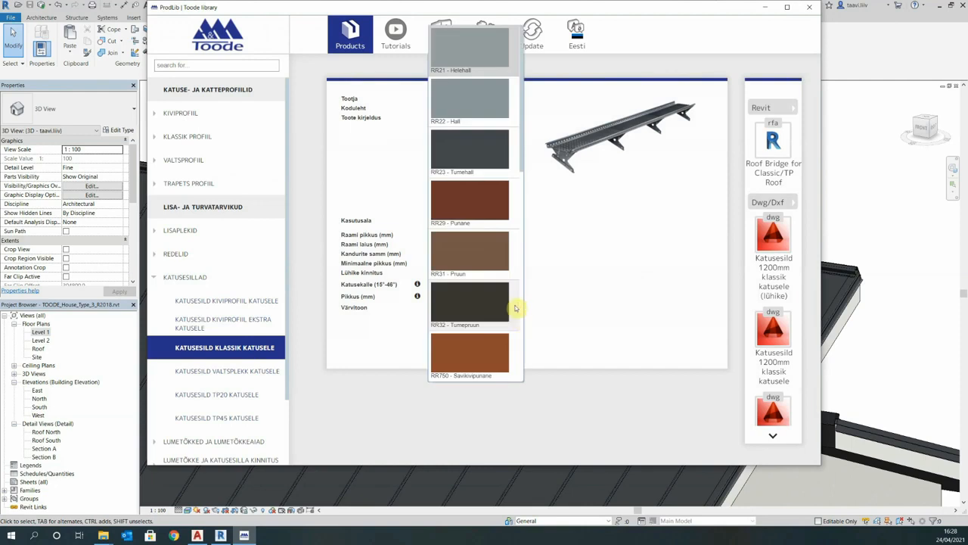
left_click(504, 148)
left_click(753, 146)
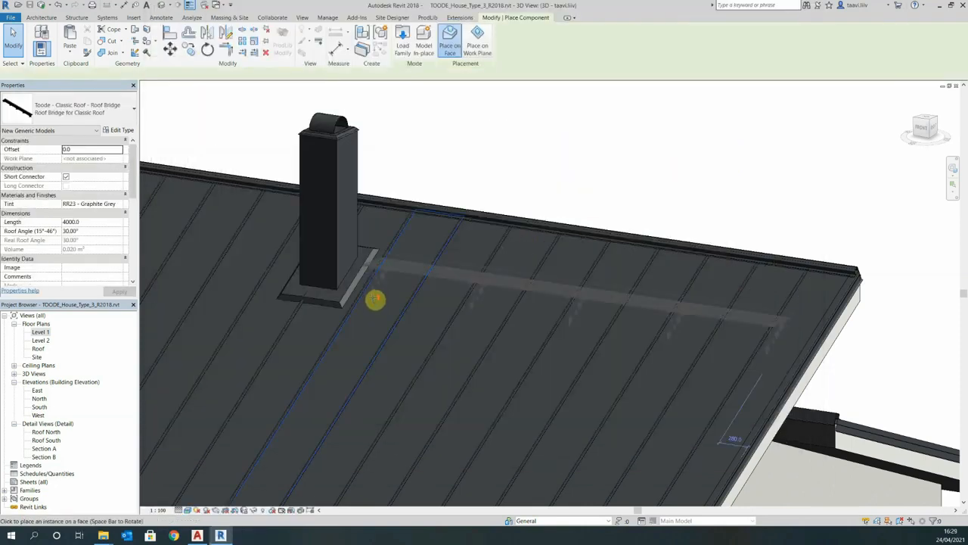
Step: Place the roof bridge on the roof slope beside the chimney flashing and minimize the library window
scroll(368, 291, "up", 3)
scroll(371, 292, "up", 3)
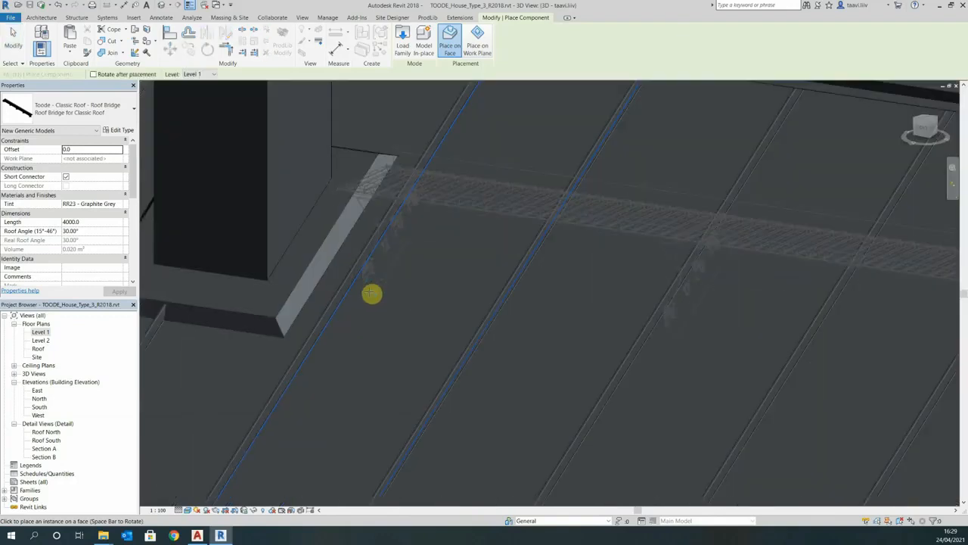
left_click(364, 298)
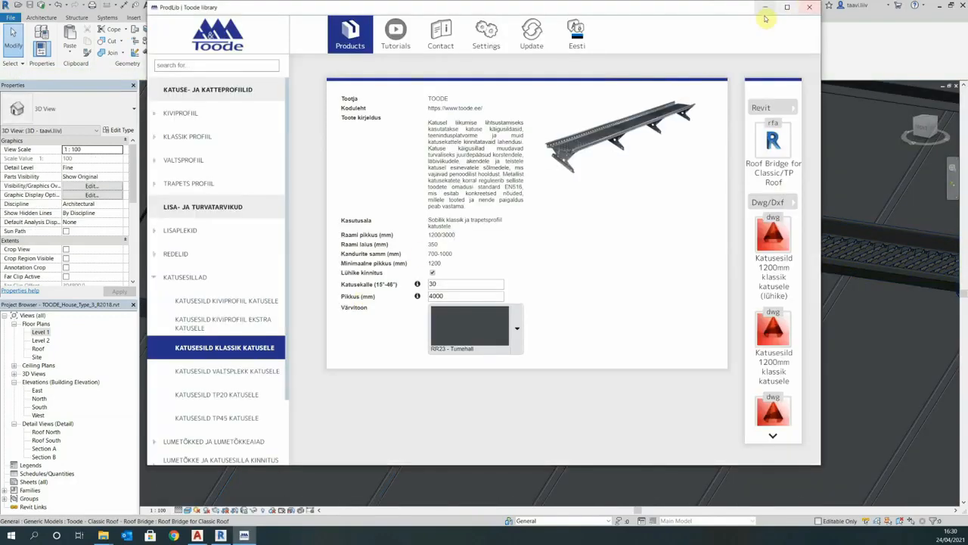
left_click(764, 7)
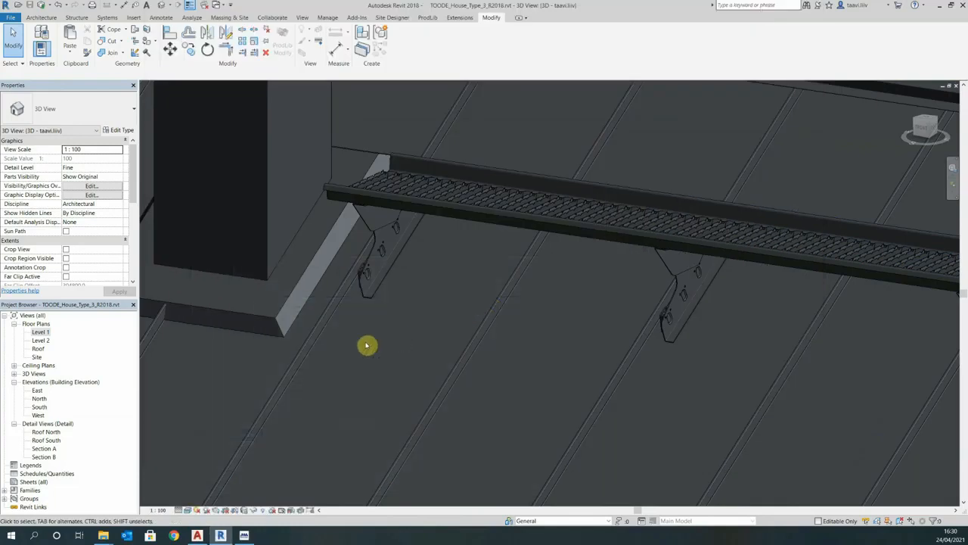
Step: Align the roof bridge's first bracket with the standing seam next to the chimney
key("a")
key("l")
scroll(350, 295, "up", 4)
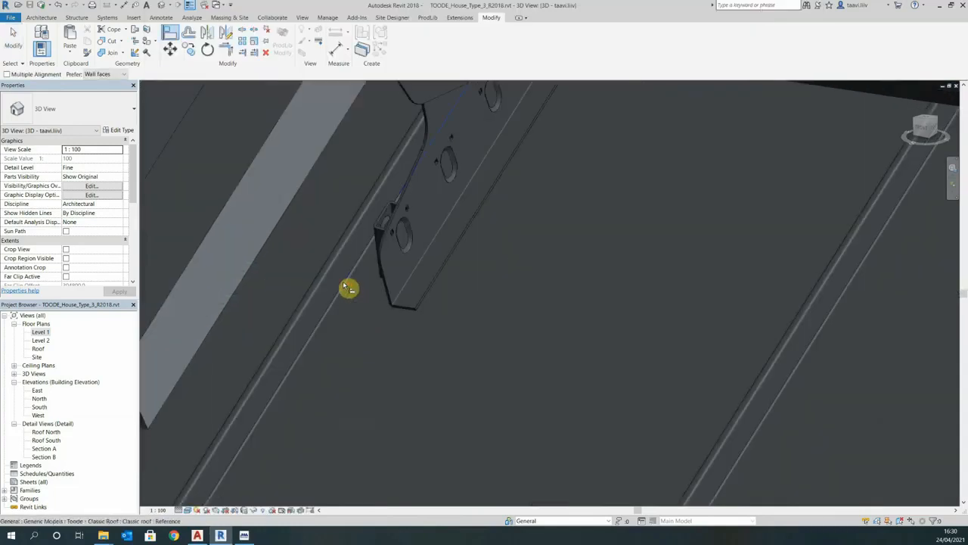
left_click(345, 286)
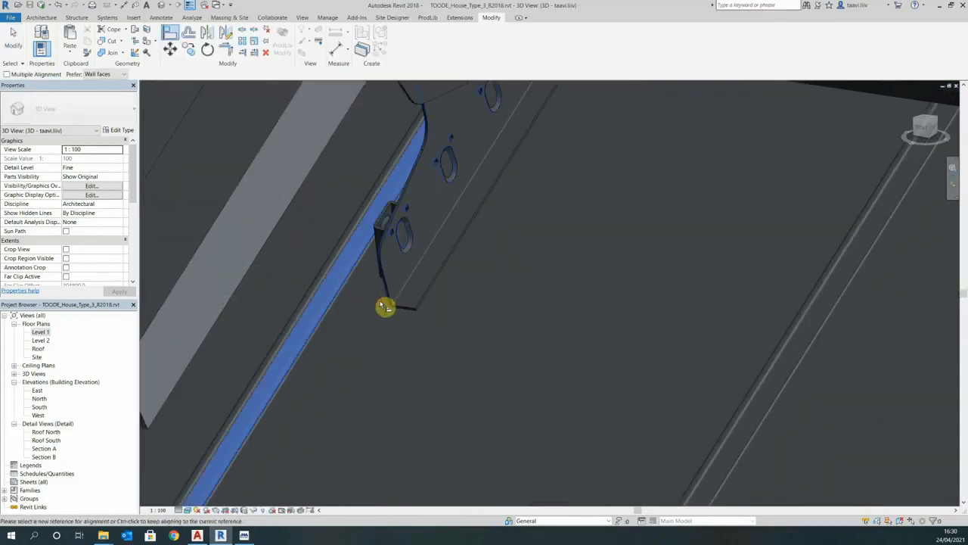
key("Escape")
key("Escape")
scroll(401, 343, "down", 6)
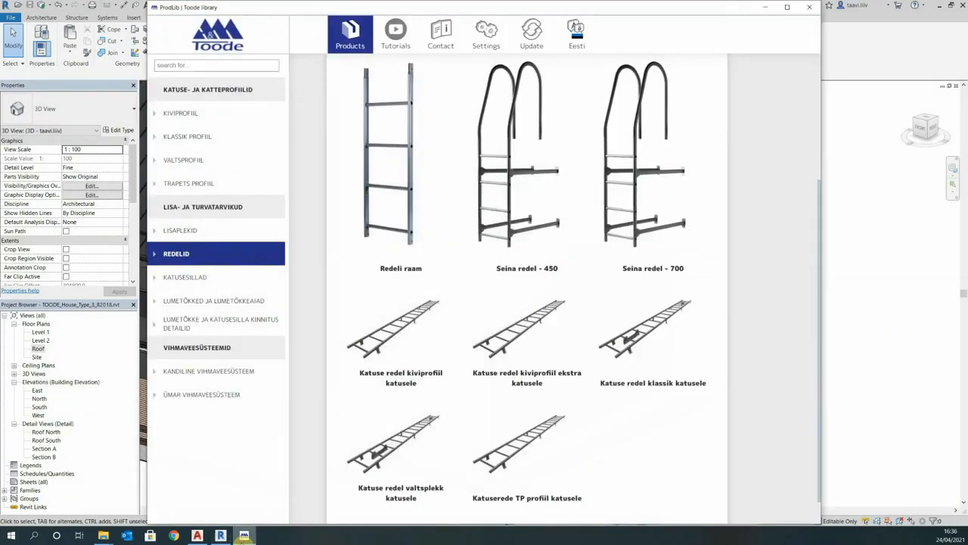
Step: Configure the Seina redel - 450 wall ladder with length 5300 mm, wall distance 850 mm and colour RR23, and load its Revit family
left_click(512, 188)
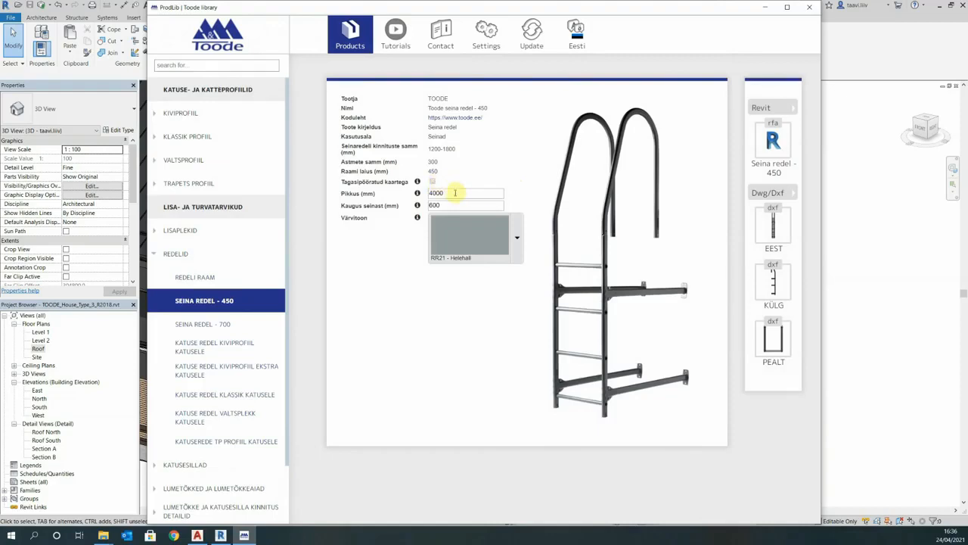
double_click(455, 193)
type("5300")
double_click(459, 206)
type("850")
left_click(518, 236)
left_click(500, 161)
left_click(759, 165)
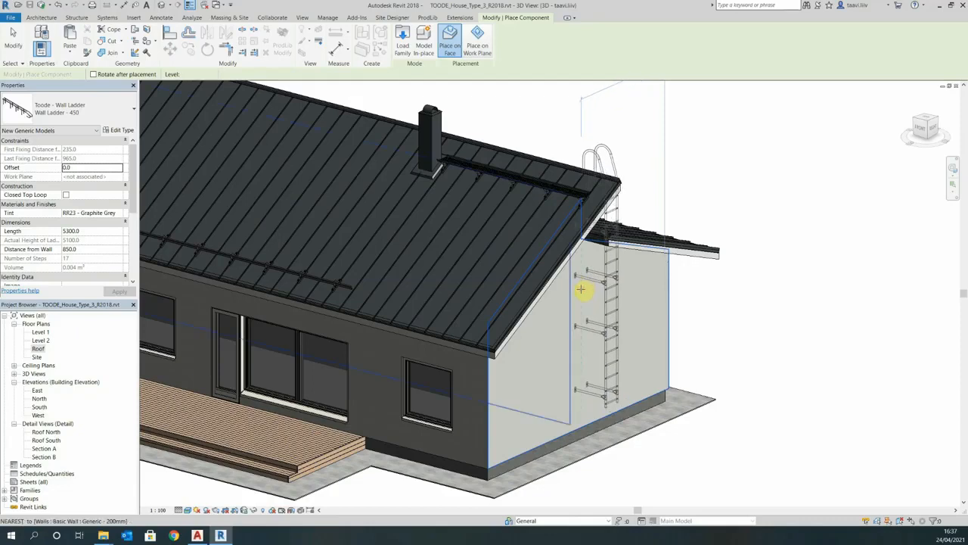
Step: Place the wall ladder on the gable wall near the roof bridge's end and minimize the library window
left_click(580, 289)
key("Escape")
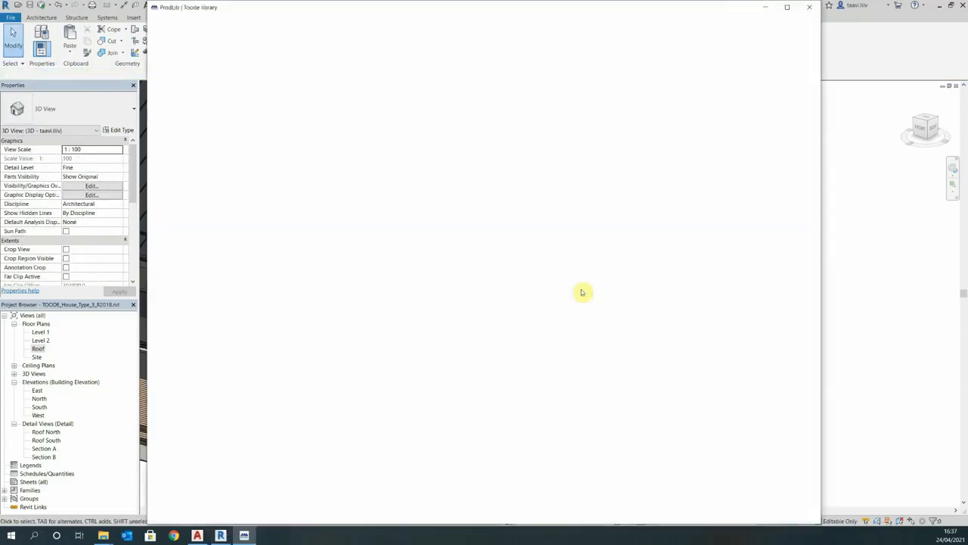
left_click(766, 8)
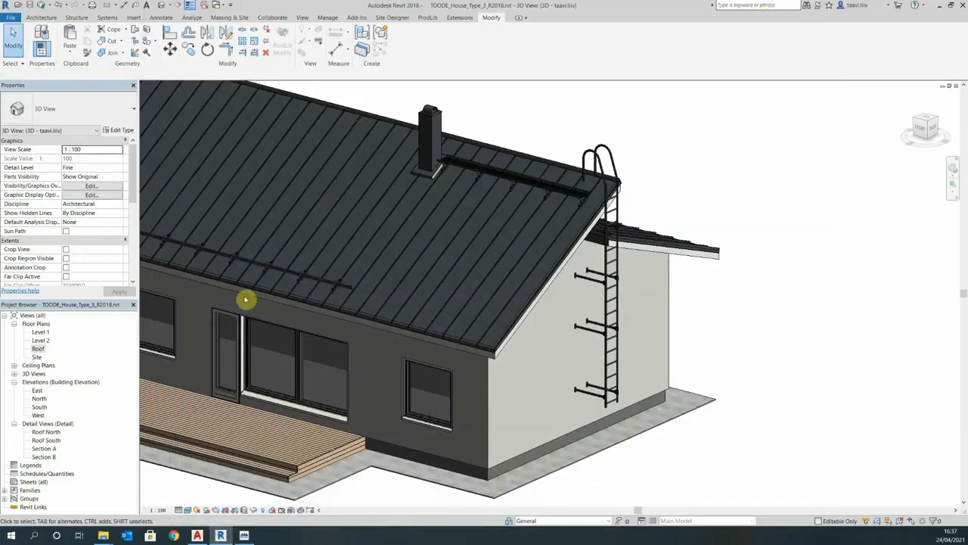
Step: In the Roof floor plan, align the wall ladder with the roof bridge's centreline
double_click(37, 349)
key("a")
key("l")
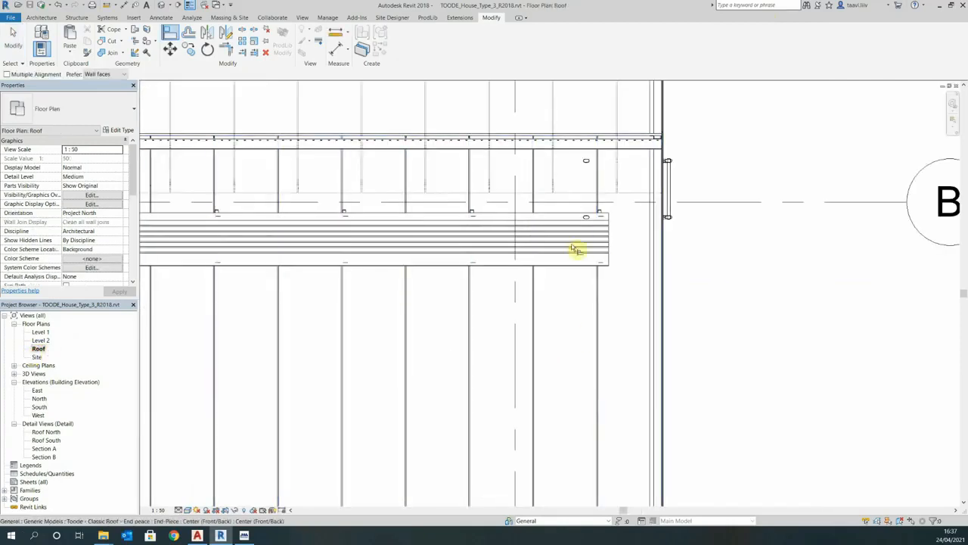
left_click(563, 240)
left_click(675, 191)
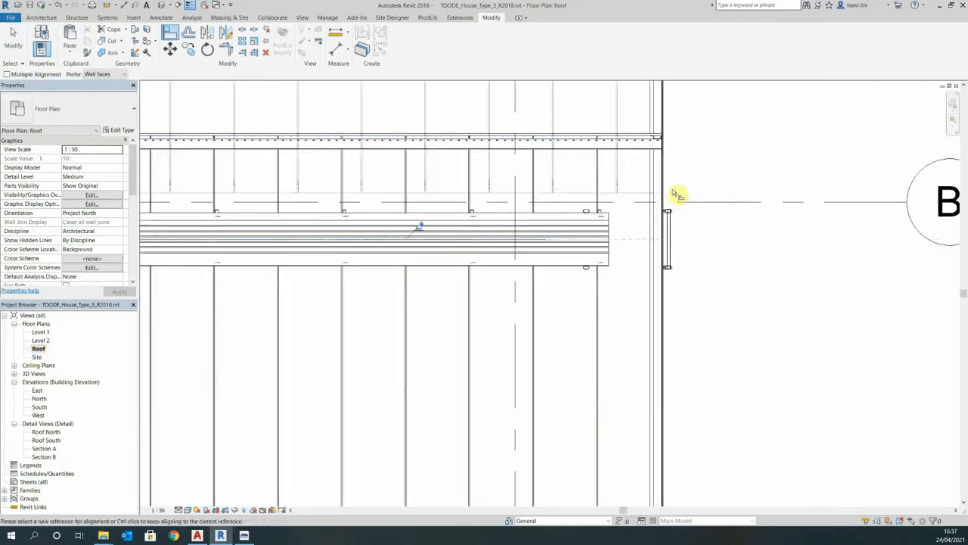
key("Escape")
key("Escape")
Step: Return to the 3D view, nudge the wall ladder three increments down the gable wall and deselect it
left_click(190, 5)
middle_click_drag(558, 219, 327, 279, "shift")
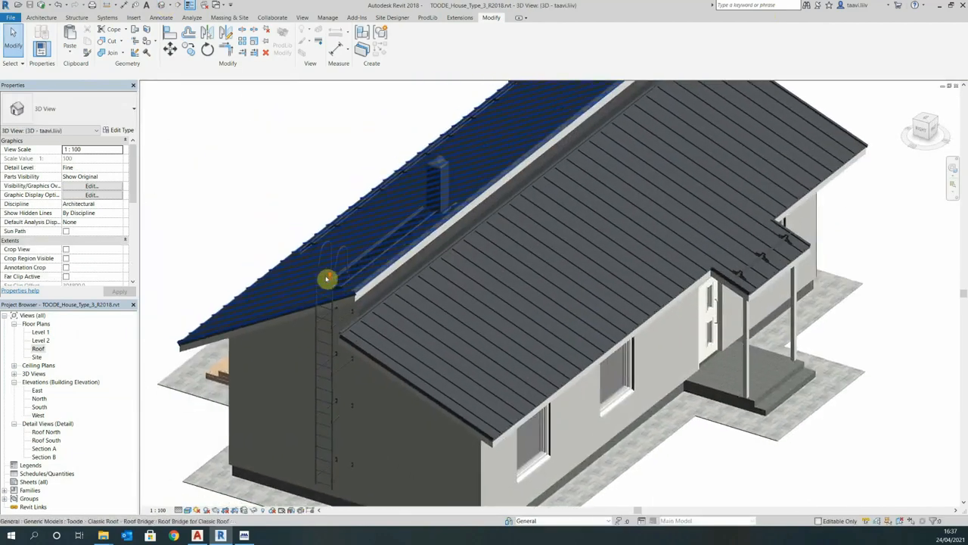
scroll(327, 279, "up", 5)
left_click(322, 236)
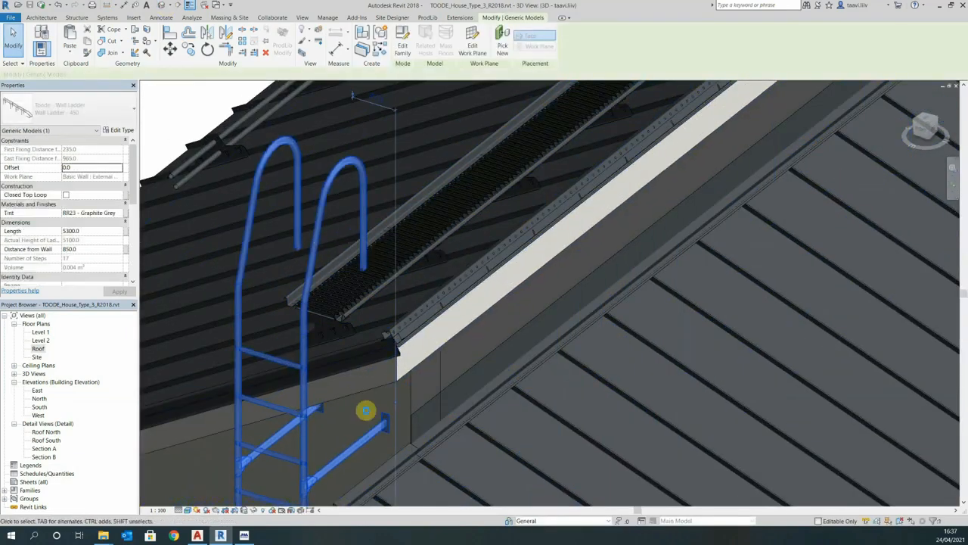
key("Down")
key("Down")
key("Down")
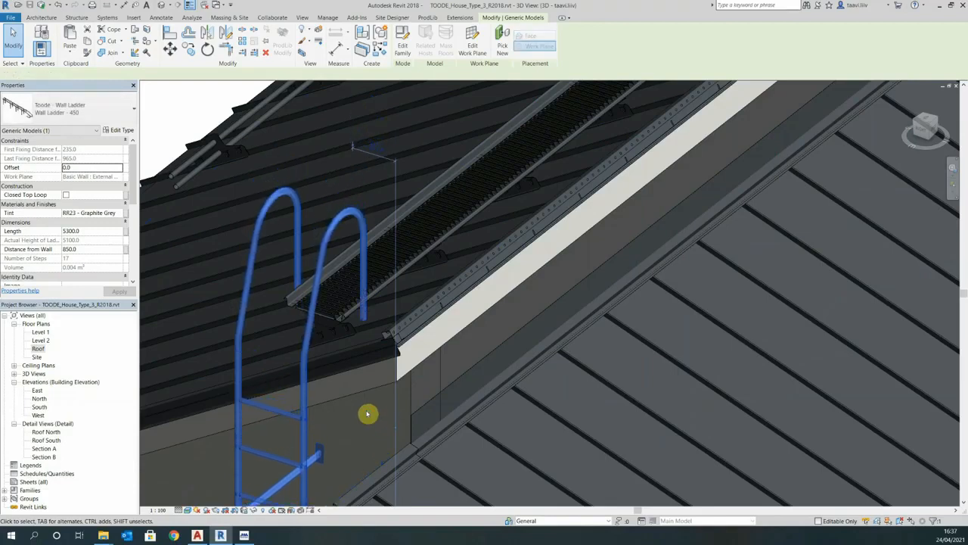
key("Escape")
scroll(454, 342, "down", 8)
middle_click_drag(424, 486, 709, 416, "shift")
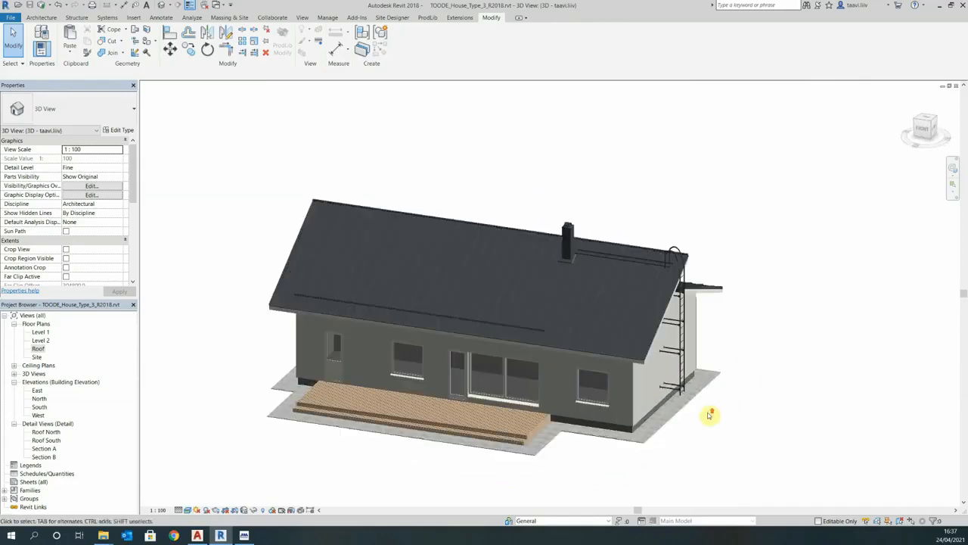
scroll(710, 415, "up", 5)
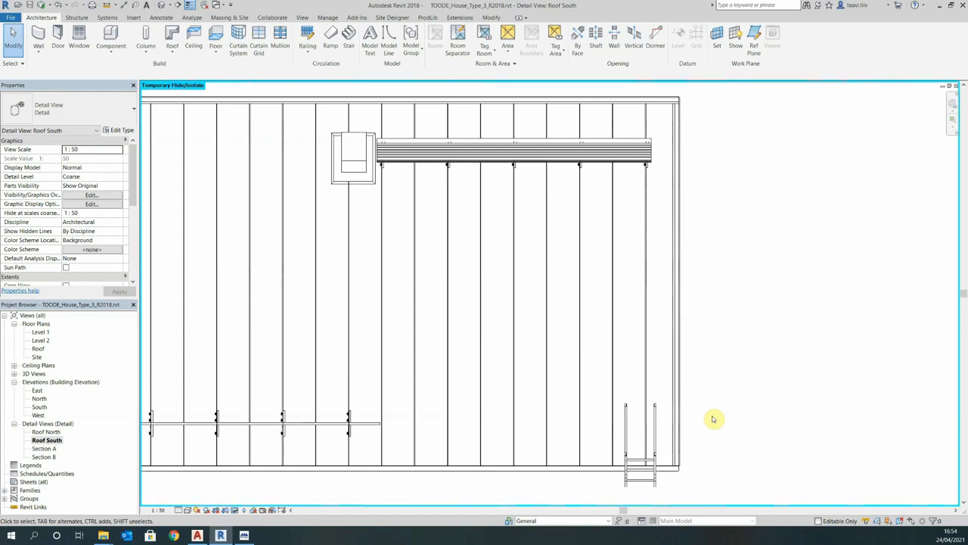
Step: Open the Katuse redel klassik katusele roof ladder in the ProdLib Toode library and set its length to 4000 mm
left_click(250, 537)
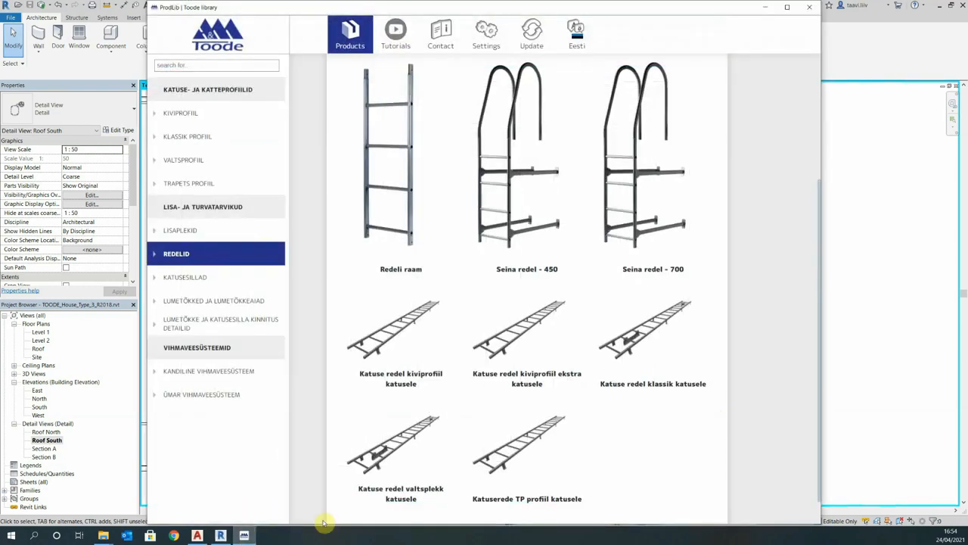
left_click(657, 361)
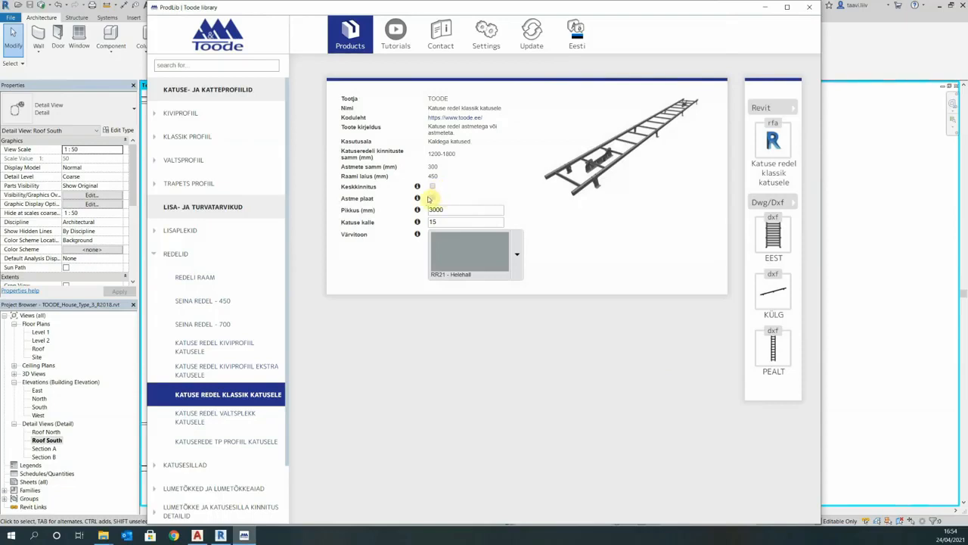
mouse_move(417, 199)
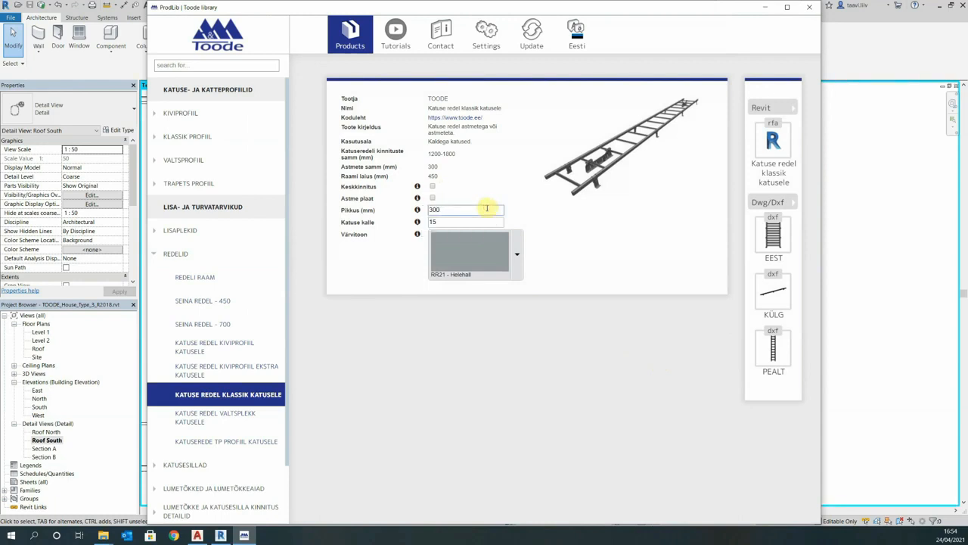
key("BackSpace")
key("BackSpace")
key("BackSpace")
type("4000")
Step: Enter the roof ladder's roof slope, choose colour RR23 and load its Revit family
left_click(490, 220)
key("BackSpace")
key("BackSpace")
left_click(518, 253)
left_click(504, 162)
left_click(771, 147)
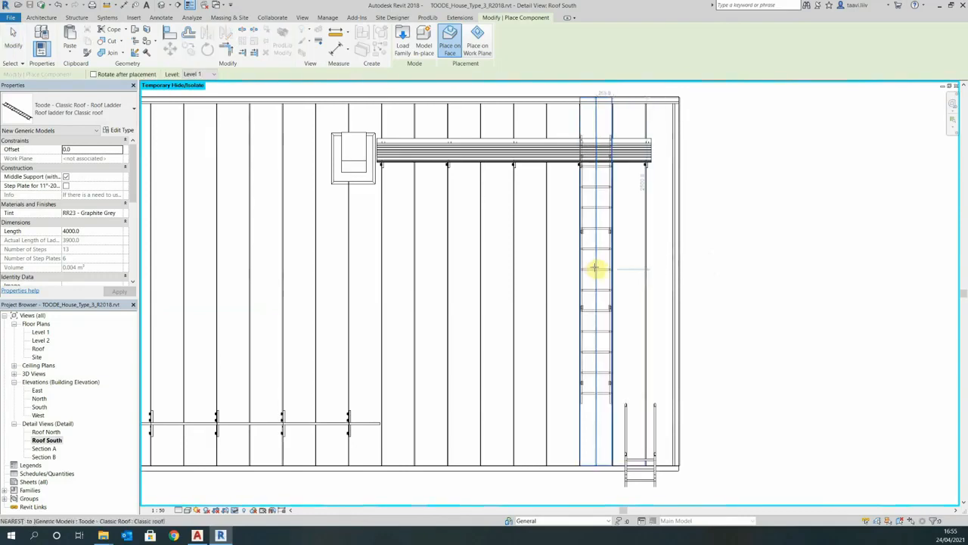
Step: Place the roof ladder on the south roof slope below the roof bridge and turn on its middle support
left_click(597, 308)
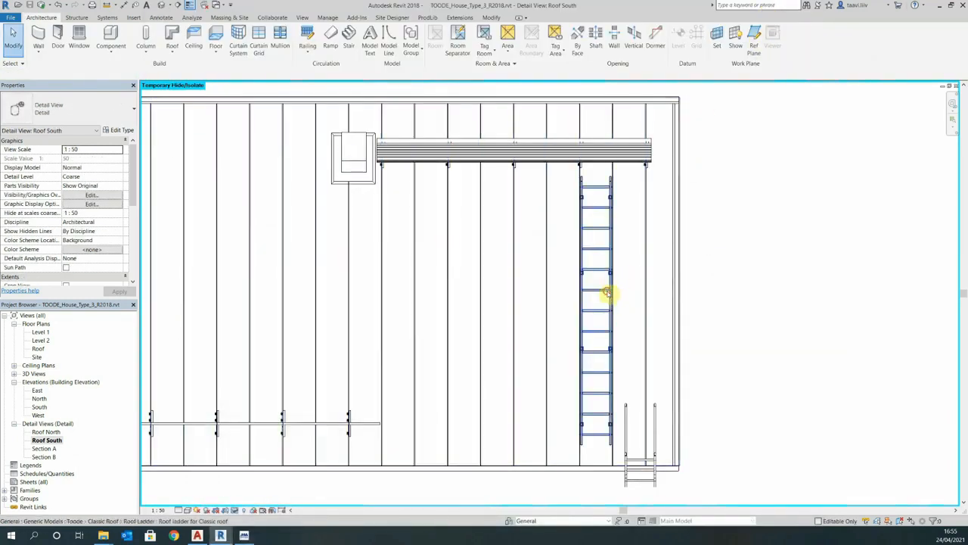
left_click(609, 293)
left_click(65, 176)
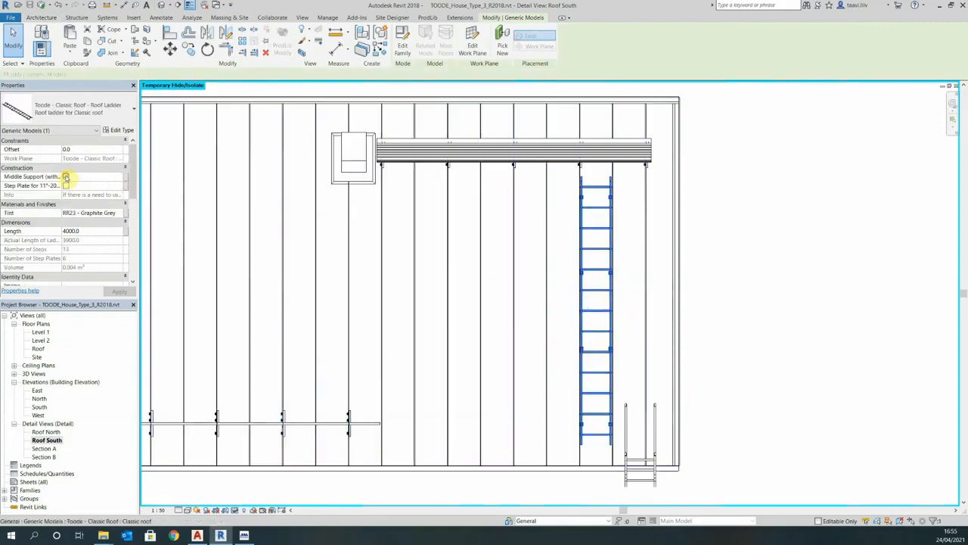
left_click(621, 318)
Step: Align the roof ladder's centreline with the roof seam along its side nearest the gable edge
scroll(622, 318, "up", 5)
scroll(622, 318, "up", 2)
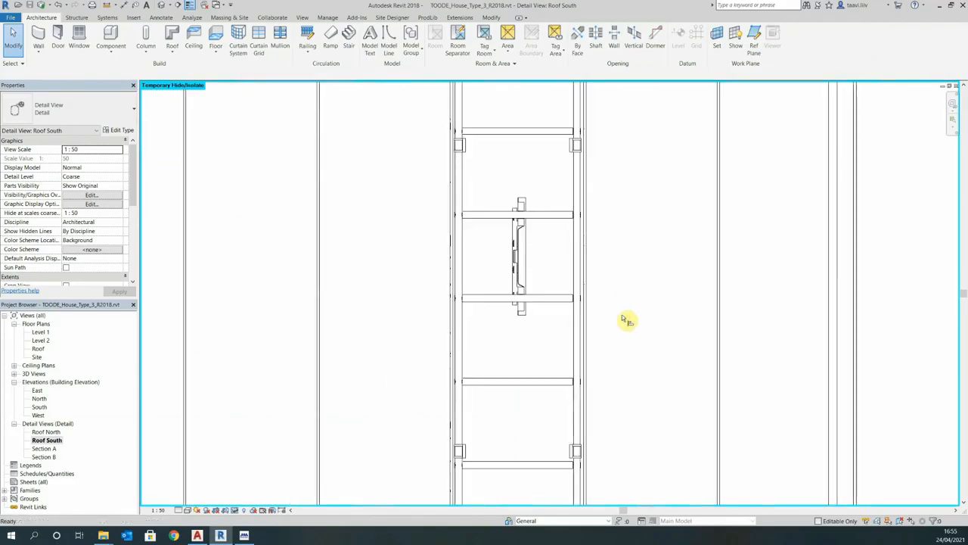
key("a")
key("l")
left_click(586, 291)
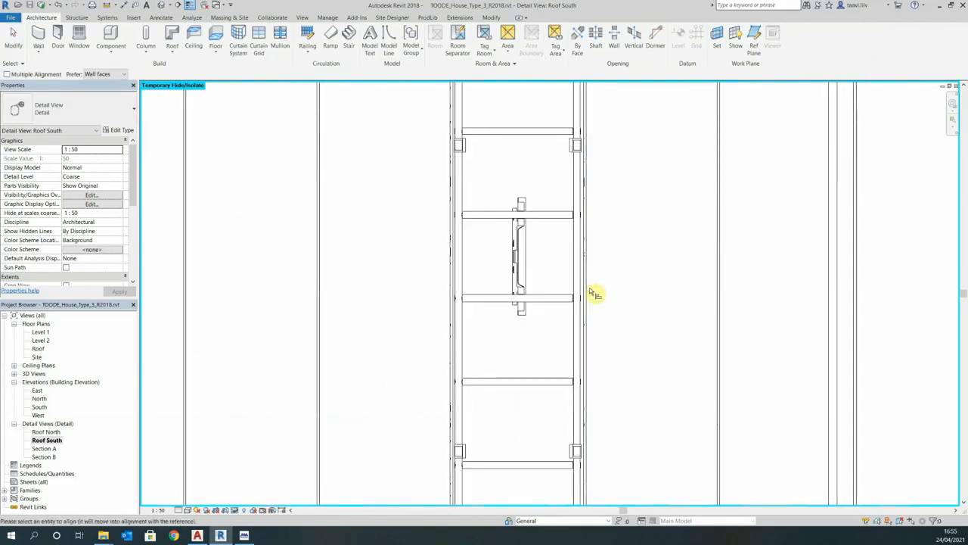
left_click(521, 335)
key("Escape")
key("Escape")
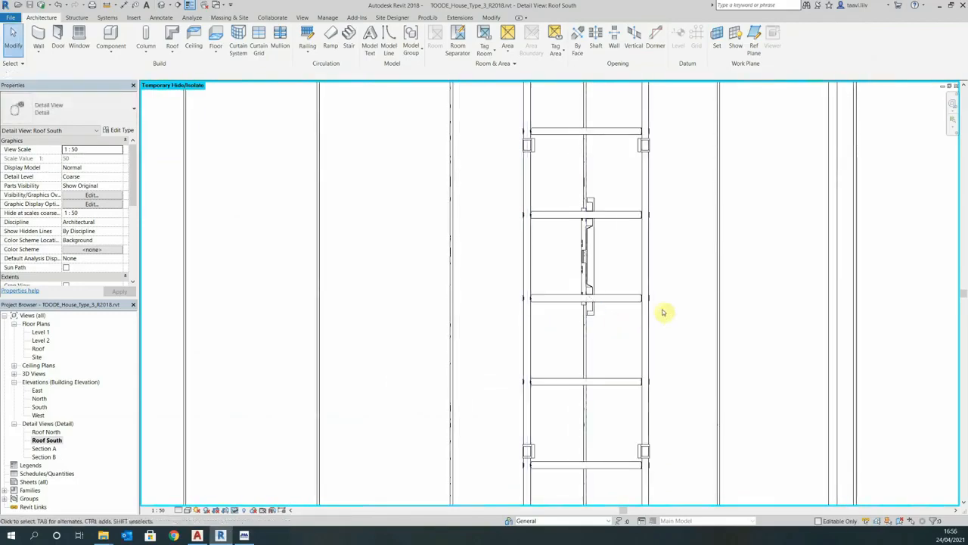
Step: Align the wall ladder's centreline with the roof ladder's centreline in the Roof South view
scroll(664, 313, "down", 4)
scroll(722, 453, "up", 2)
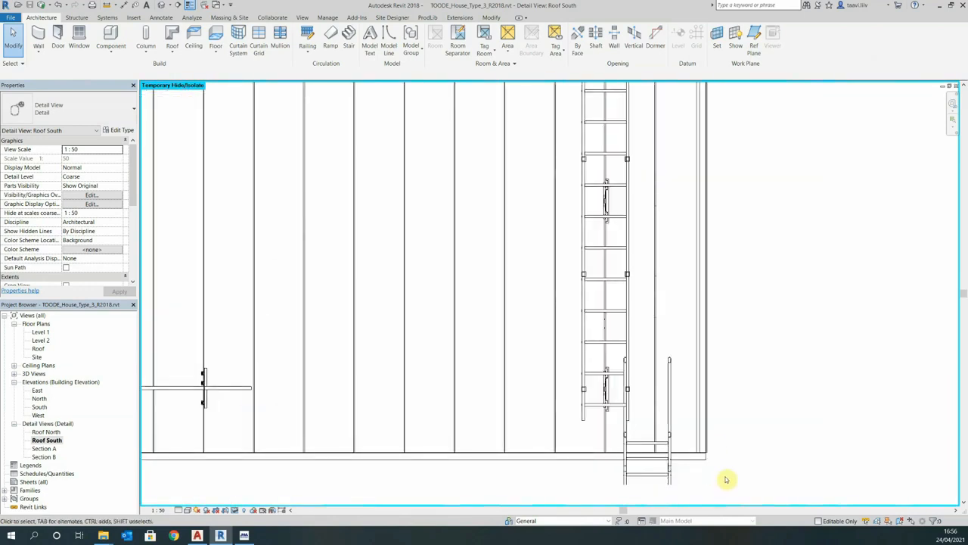
key("a")
key("l")
left_click(610, 273)
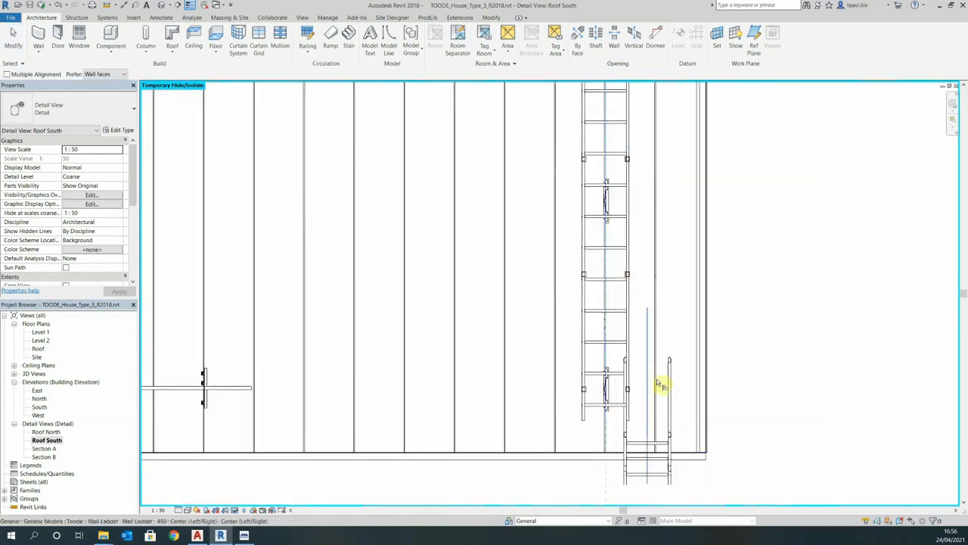
left_click(648, 387)
key("Escape")
key("Escape")
scroll(754, 377, "down", 2)
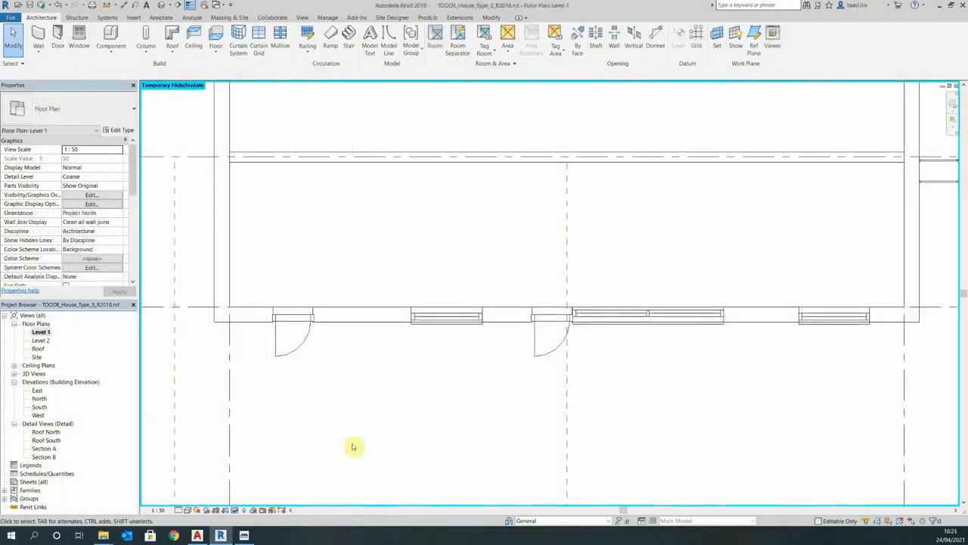
Step: Open the Ümar vihmaveesüsteem product in the ProdLib library and set its eave width to 795 mm and gutter length to 7850 mm
left_click(244, 535)
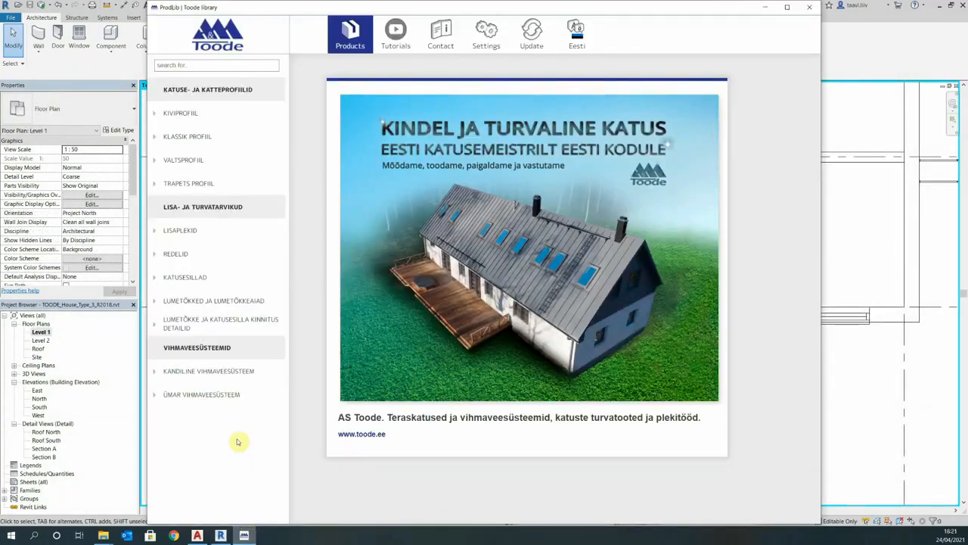
left_click(231, 396)
left_click(386, 326)
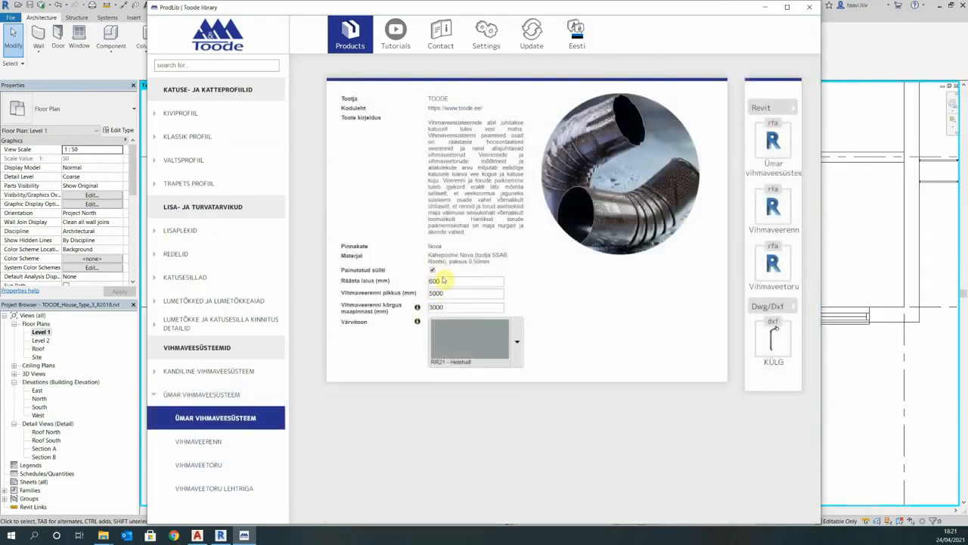
key("BackSpace")
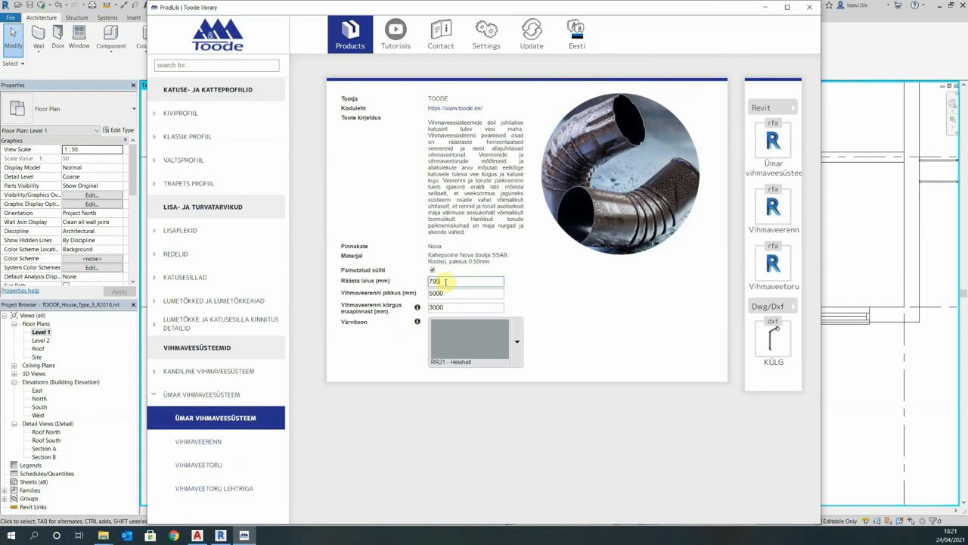
left_click(454, 294)
type("7850")
Step: Set the rainwater system's gutter height from the ground to 3420 mm and its colour to RR20 - Valge
key("BackSpace")
key("BackSpace")
key("BackSpace")
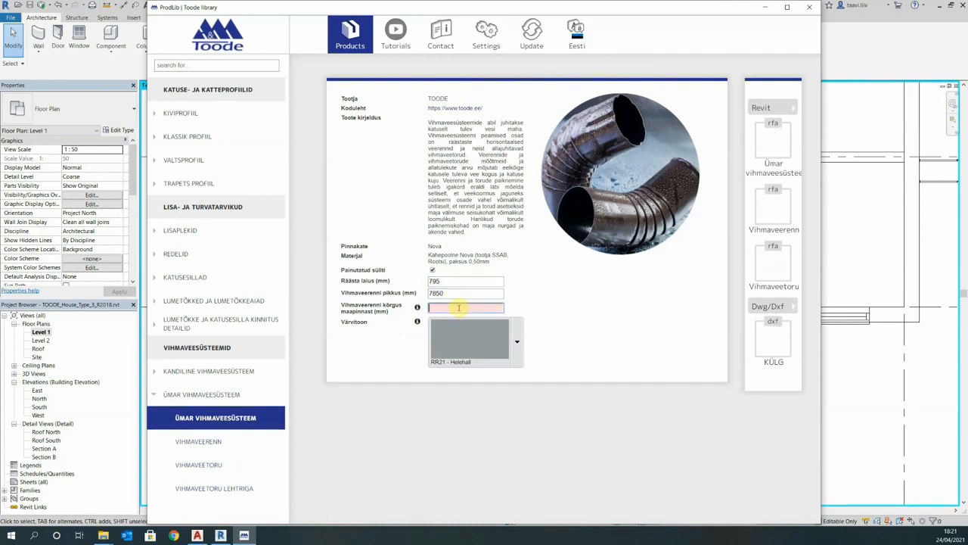
type("3420")
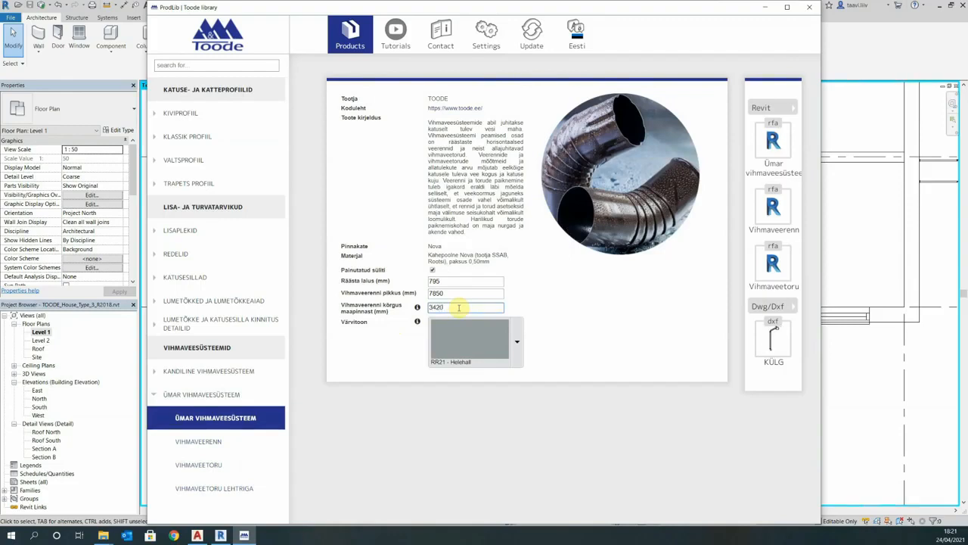
left_click(507, 334)
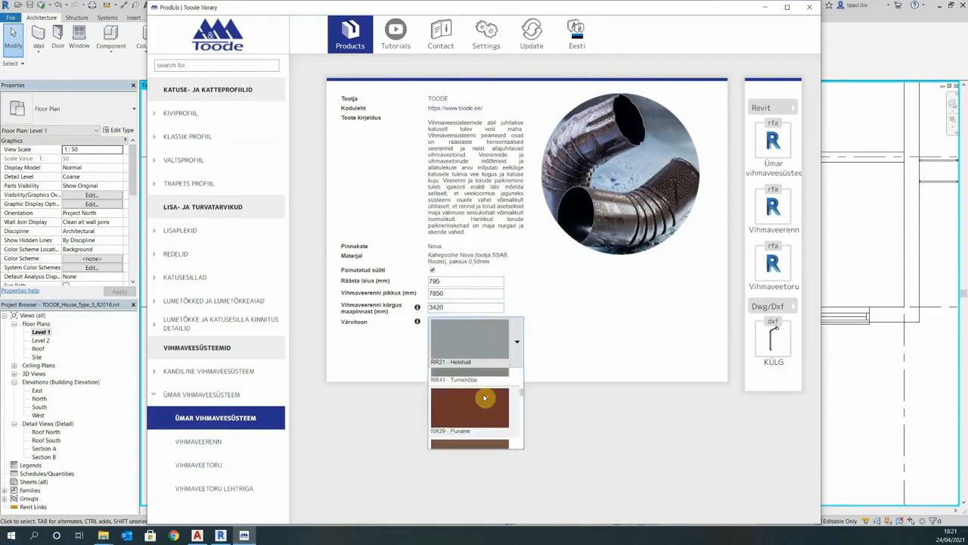
scroll(484, 396, "down", 3)
left_click(484, 396)
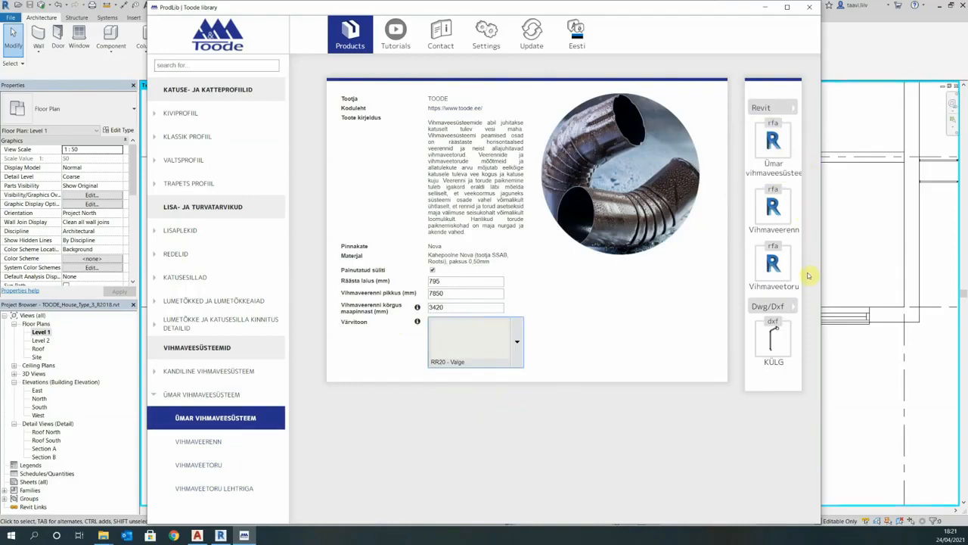
Step: Load the complete rainwater system's Revit family, place it on the south wall near the left corner in Level 1, and minimize the library window
left_click(773, 144)
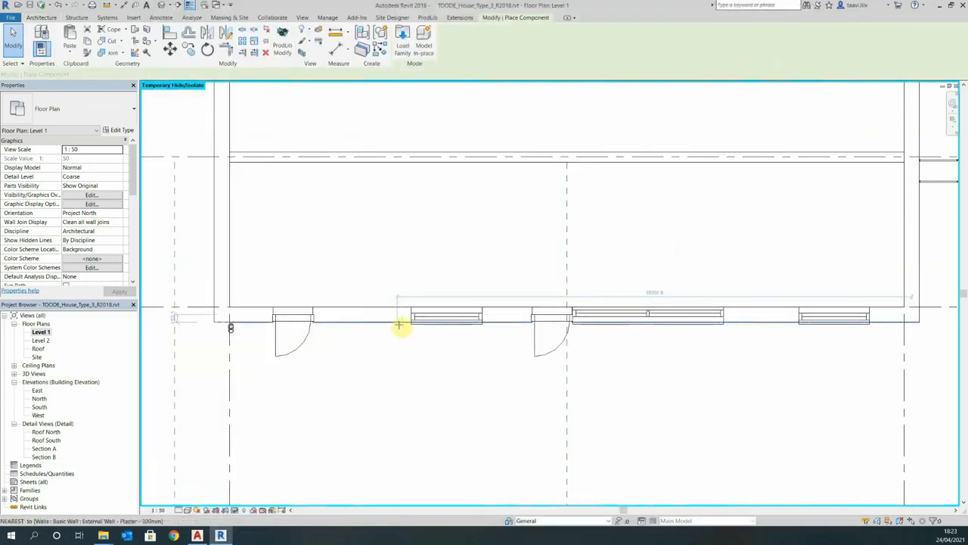
key("Escape")
key("Escape")
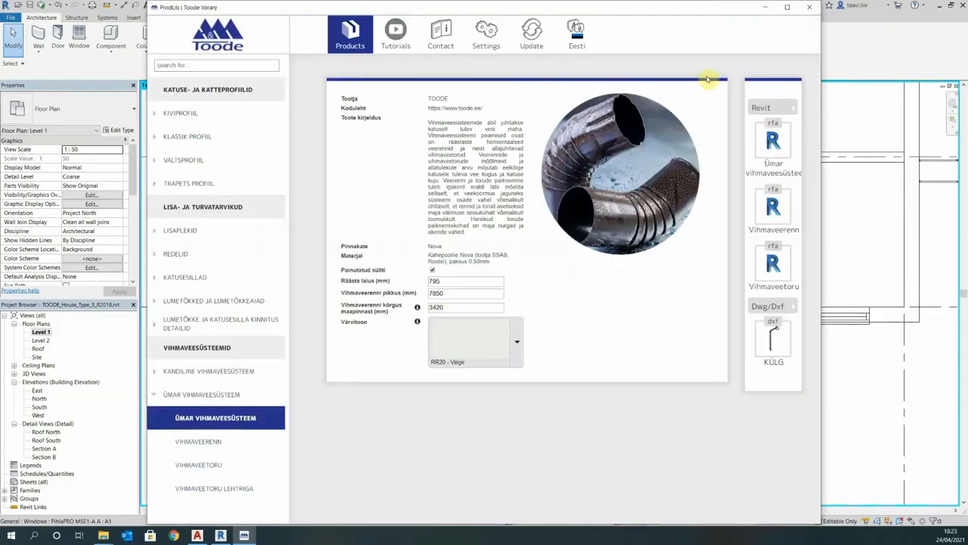
left_click(767, 11)
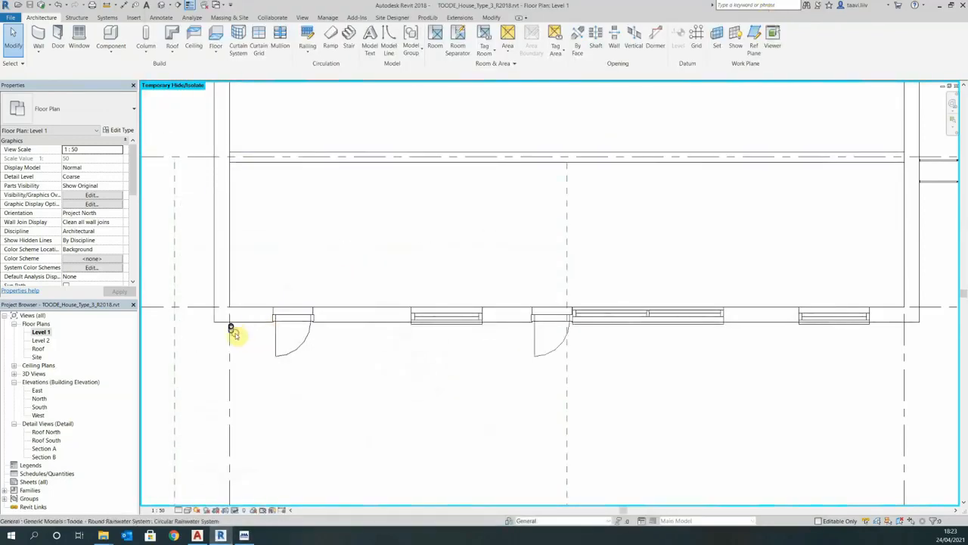
Step: Select the rainwater system and, in the South elevation, set its offset to -300 mm
left_click(231, 336)
double_click(39, 406)
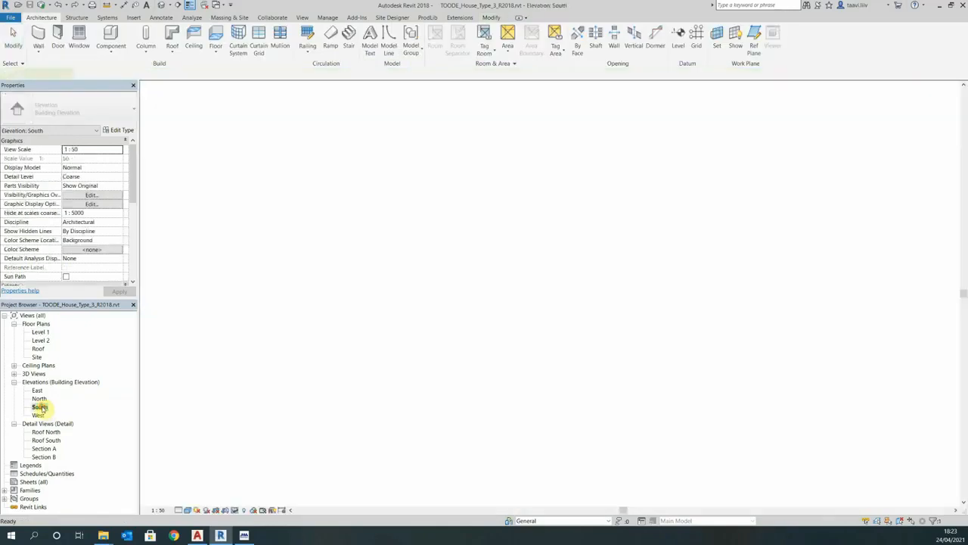
left_click(84, 168)
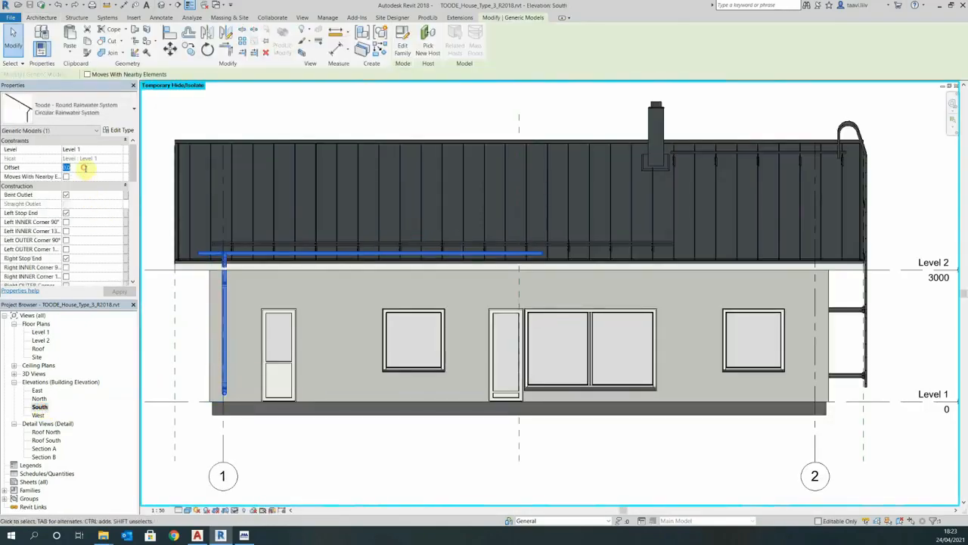
key("Return")
Step: Move the rainwater system towards the roof's left edge and align its gutter end with the mid-house reference plane
left_click_drag(189, 338, 175, 338)
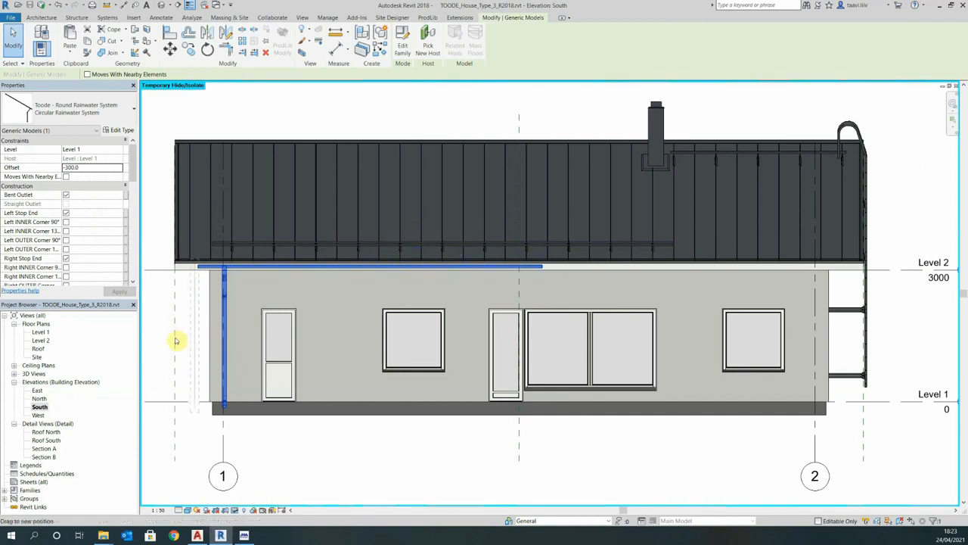
left_click(353, 438)
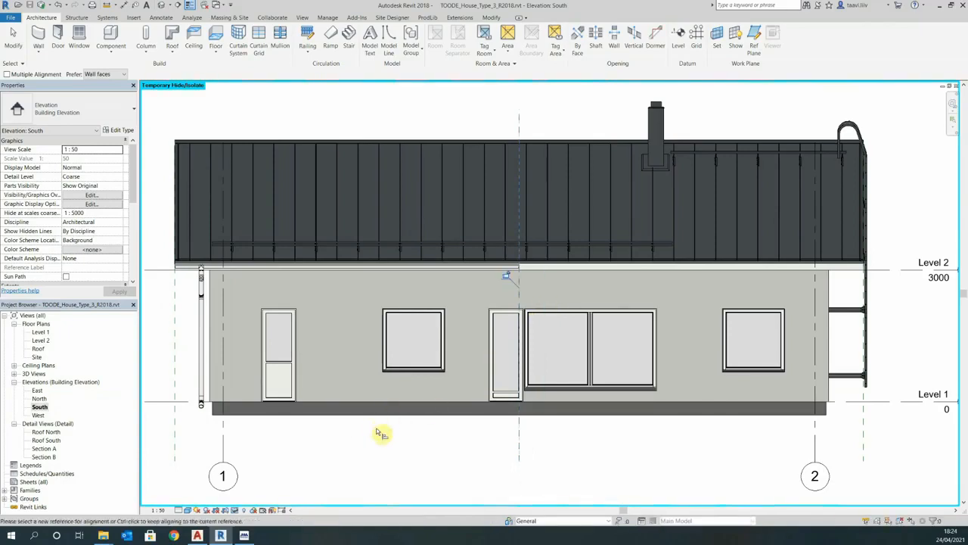
key("Escape")
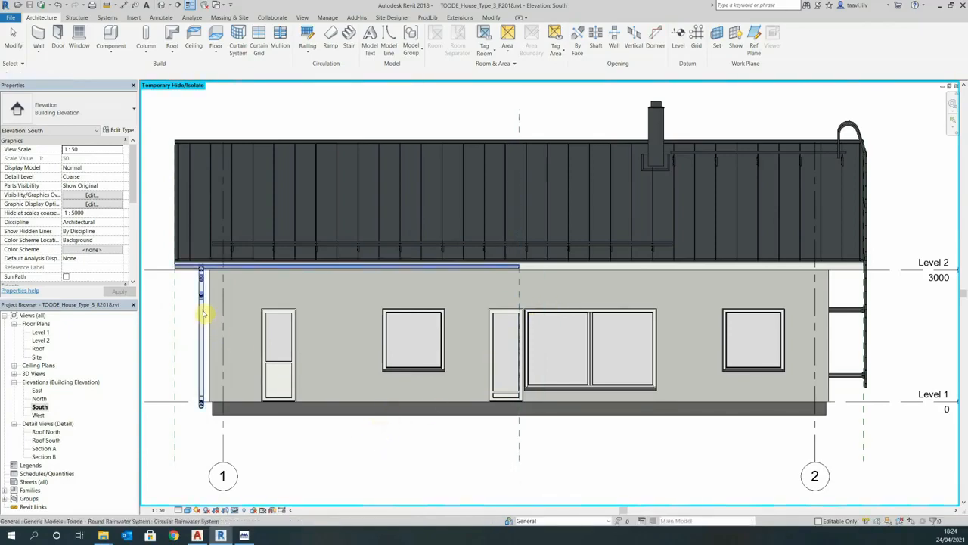
Step: Set the rainwater system's downpipe distance to 1000 mm
left_click(202, 313)
scroll(113, 243, "down", 5)
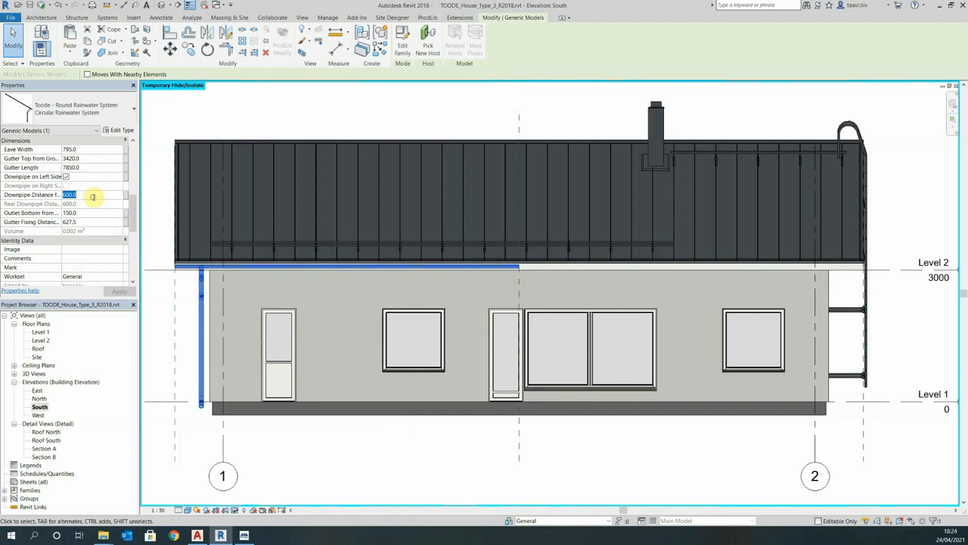
key("Return")
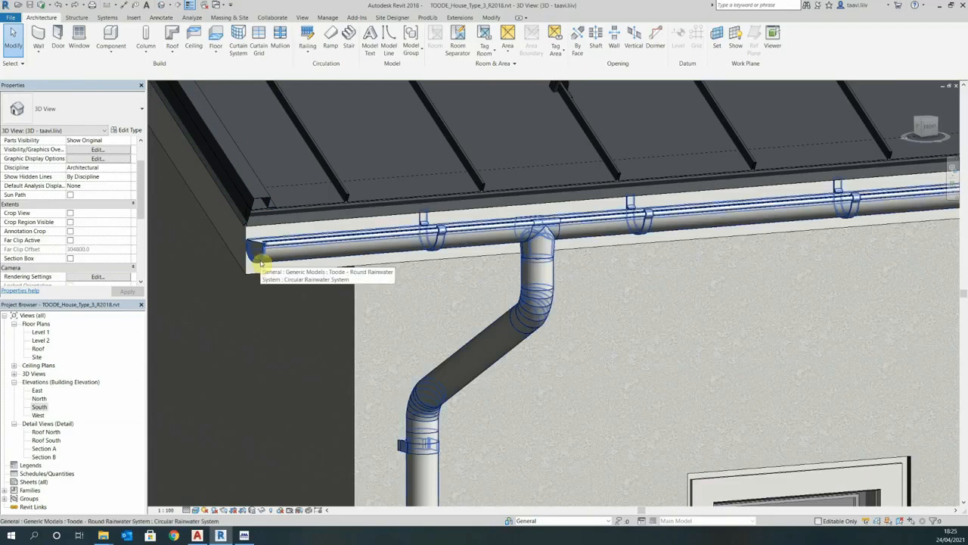
Step: In the 3D view, set the gutter fixing distance to 150 mm and replace the left stop end with a 90° left outer corner
left_click(257, 261)
scroll(117, 251, "down", 2)
left_click(108, 250)
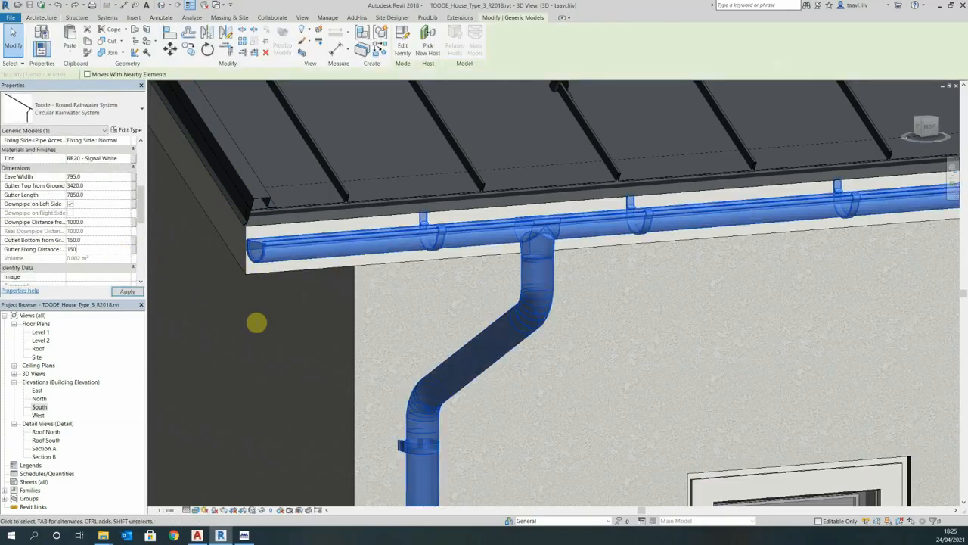
left_click(236, 318)
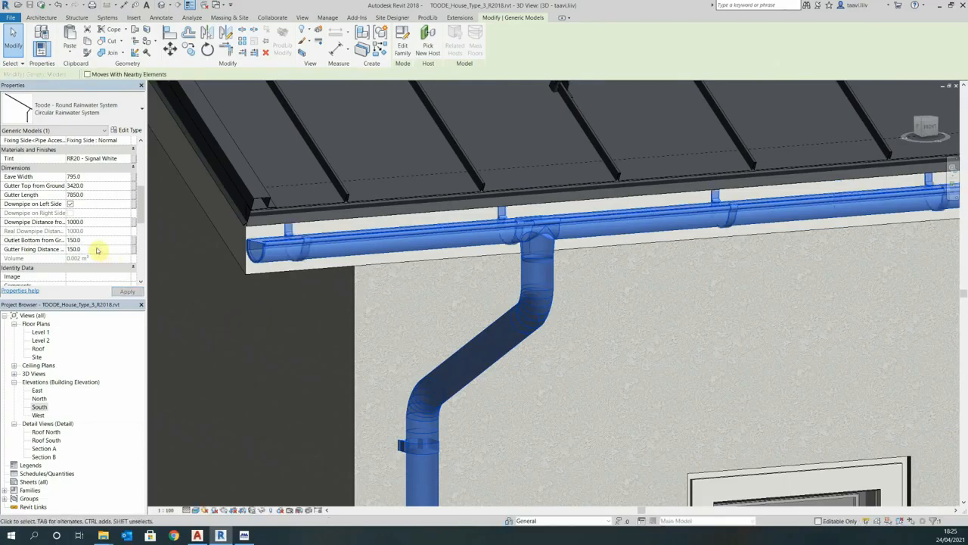
scroll(97, 249, "up", 5)
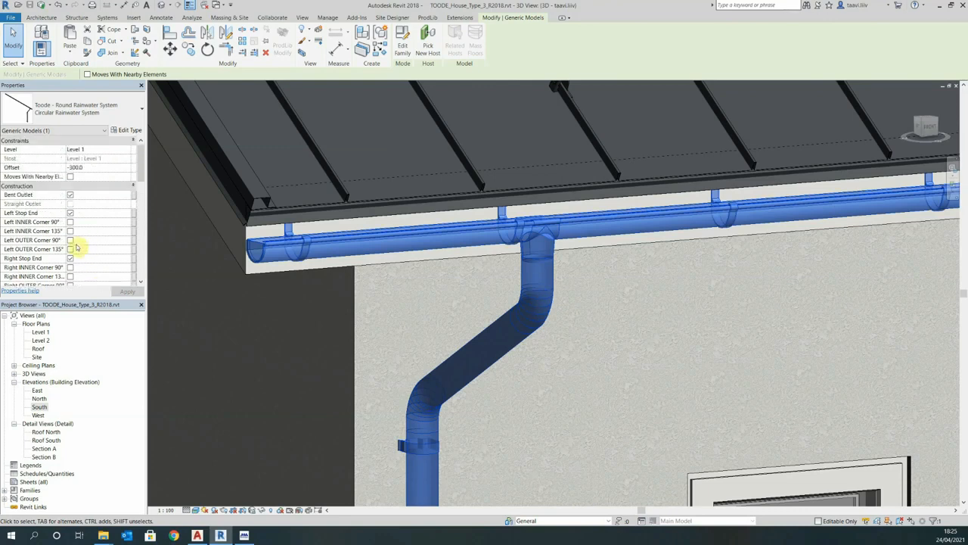
left_click(70, 241)
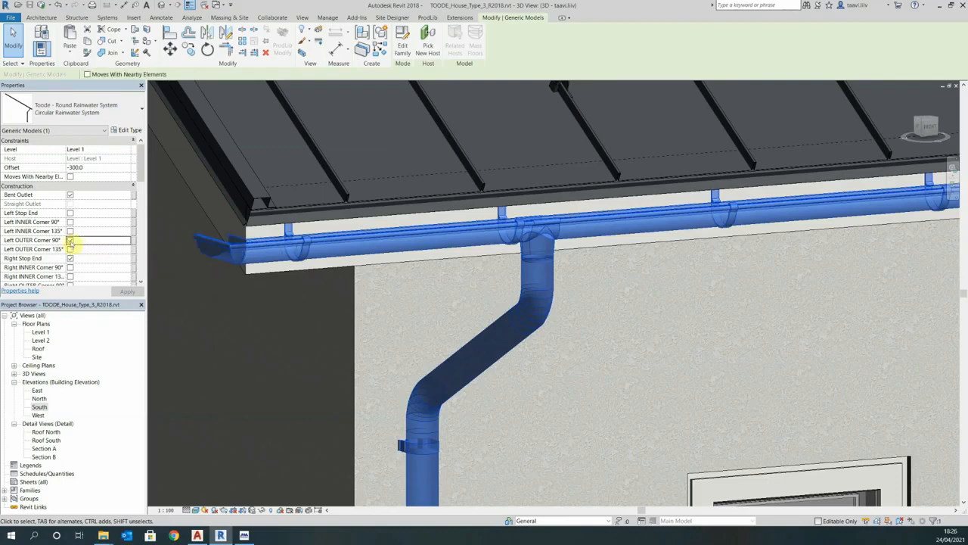
Step: Replace the gutter's left 90° outer corner with a left stop end and remove its right stop end
left_click(71, 213)
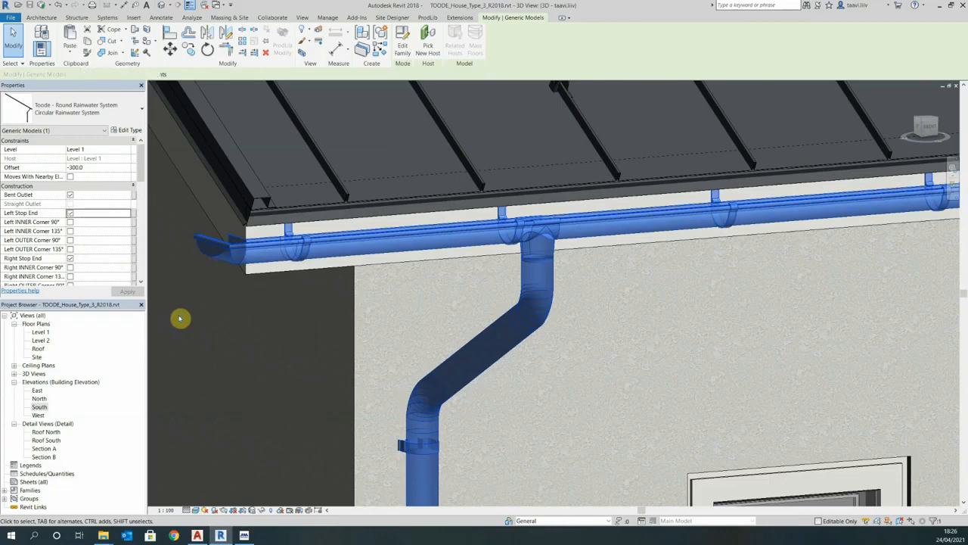
scroll(181, 318, "down", 5)
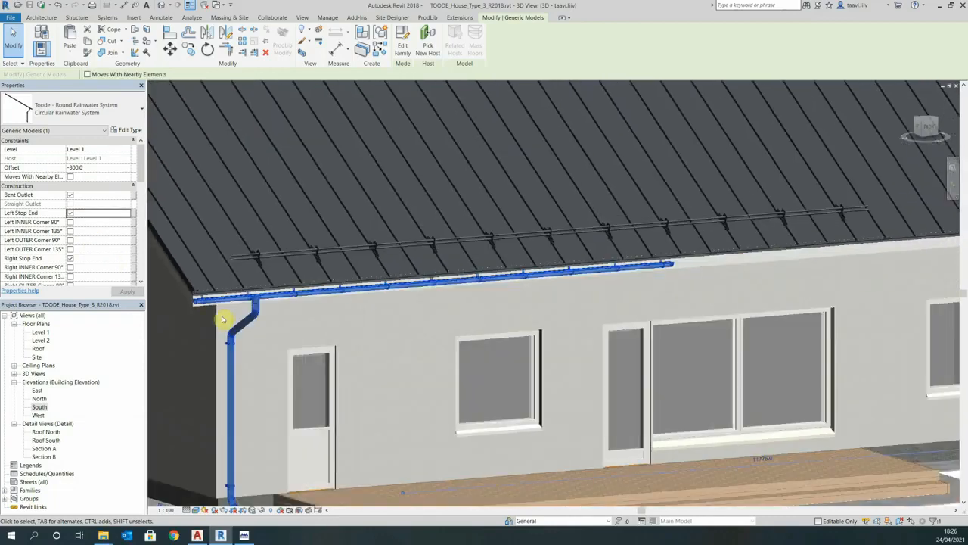
scroll(683, 269, "up", 5)
scroll(669, 258, "up", 5)
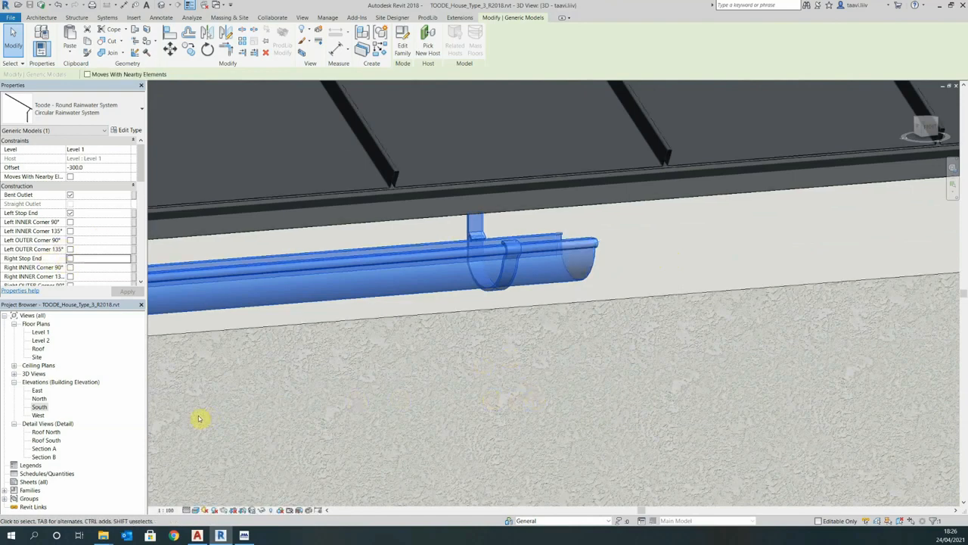
Step: In the South elevation, copy the rainwater system from the mid-house reference plane to the roof's right edge and turn off the copy's left-side downpipe option
double_click(40, 407)
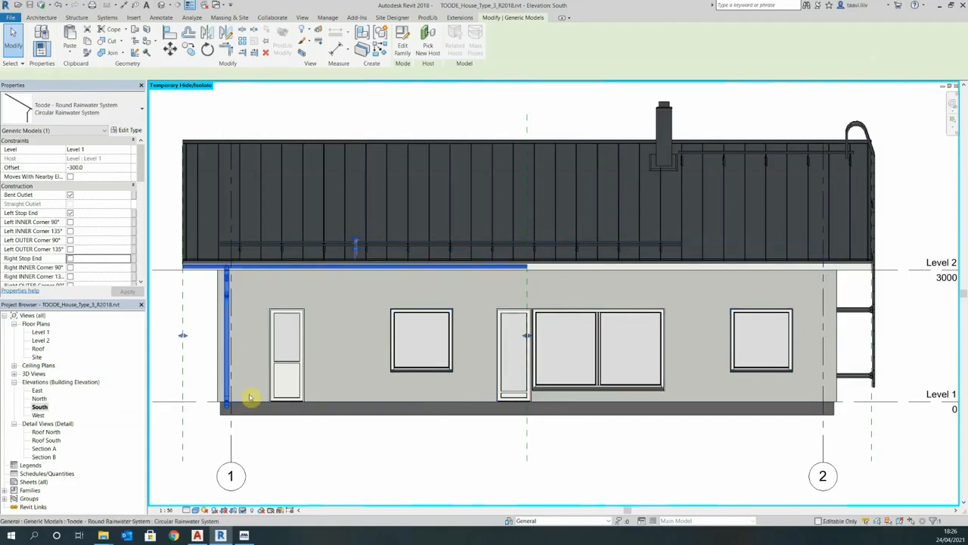
key("m")
key("v")
left_click(529, 282)
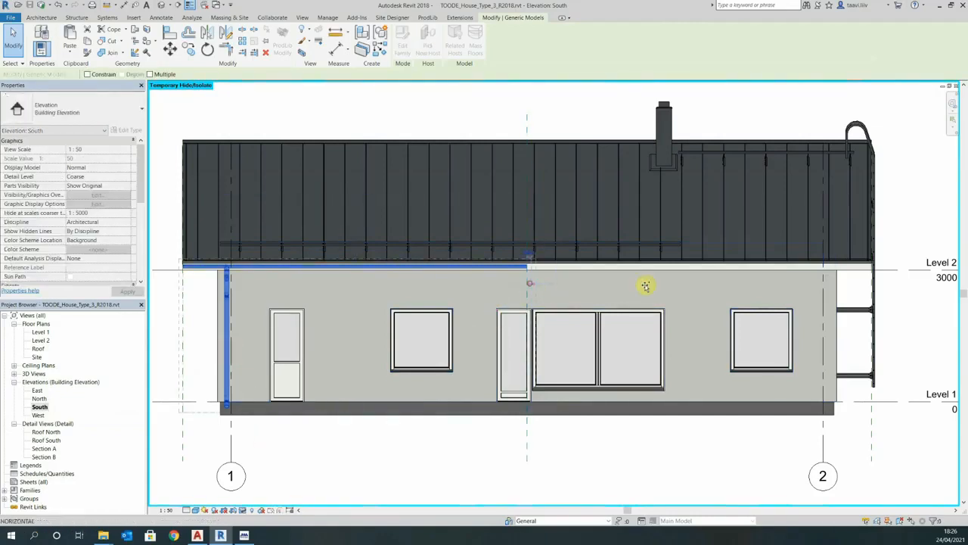
left_click(870, 286)
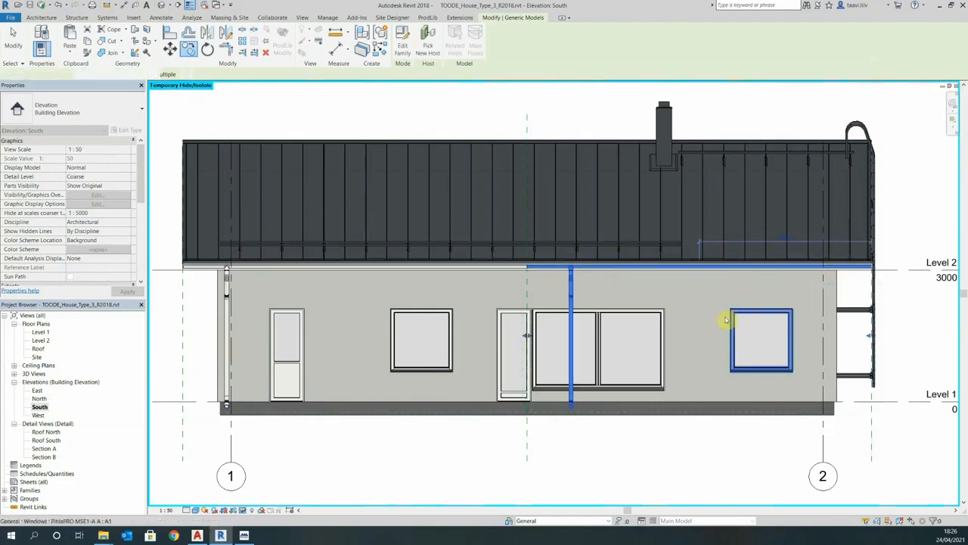
scroll(88, 224, "down", 5)
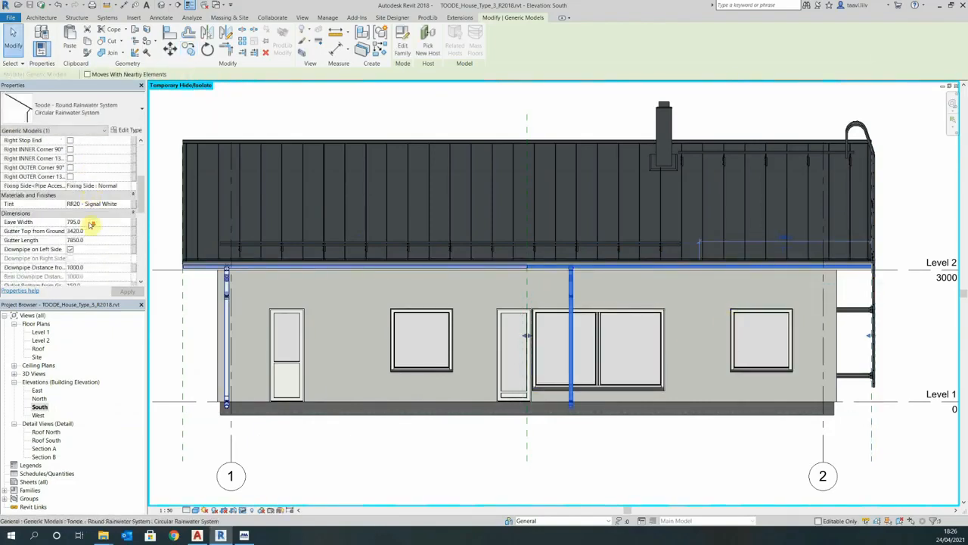
left_click(71, 223)
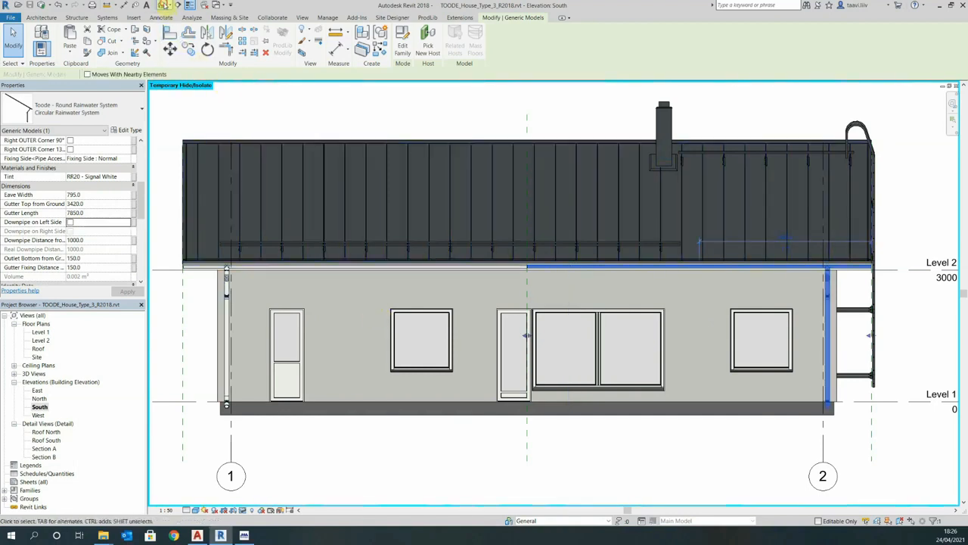
Step: In the 3D view, remove the copied gutter's left stop end and add a right stop end at the roof edge
left_click(163, 6)
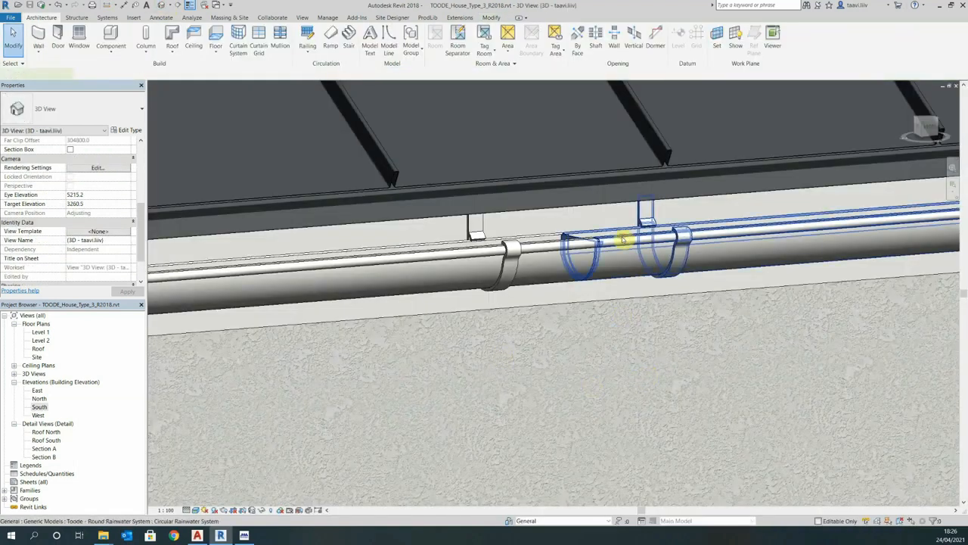
left_click(622, 239)
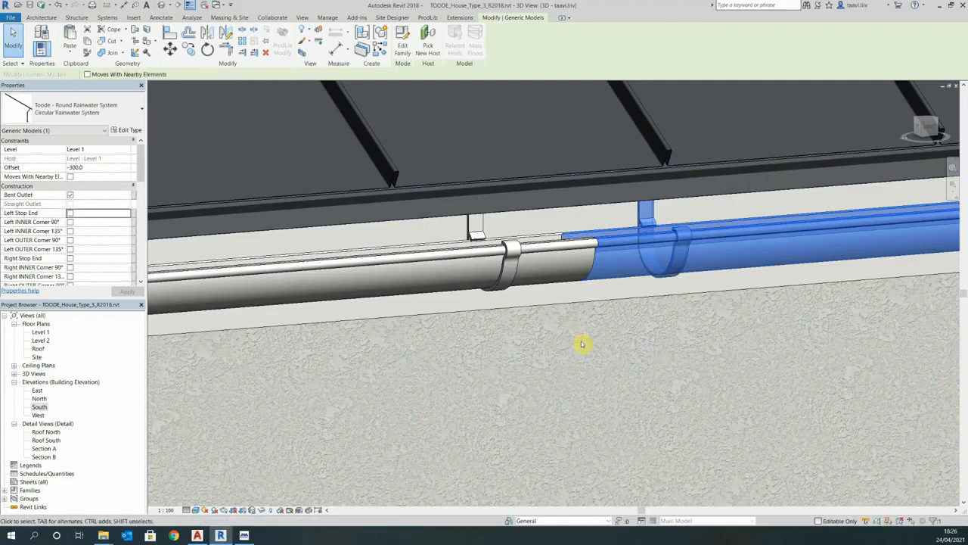
middle_click_drag(582, 344, 515, 350, "shift")
scroll(516, 350, "down", 5)
middle_click_drag(804, 350, 280, 392)
middle_click_drag(917, 347, 686, 377)
scroll(685, 377, "down", 1)
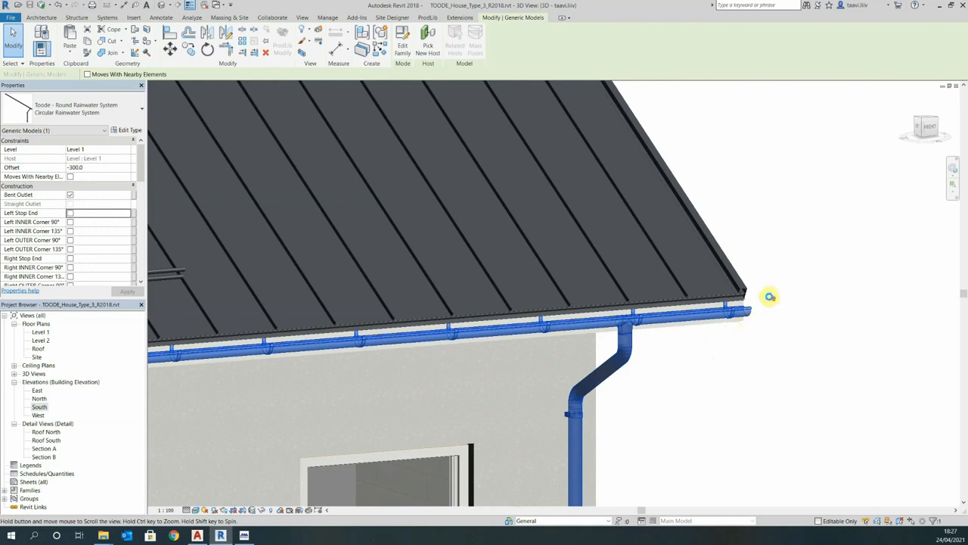
scroll(770, 295, "up", 4)
left_click(71, 258)
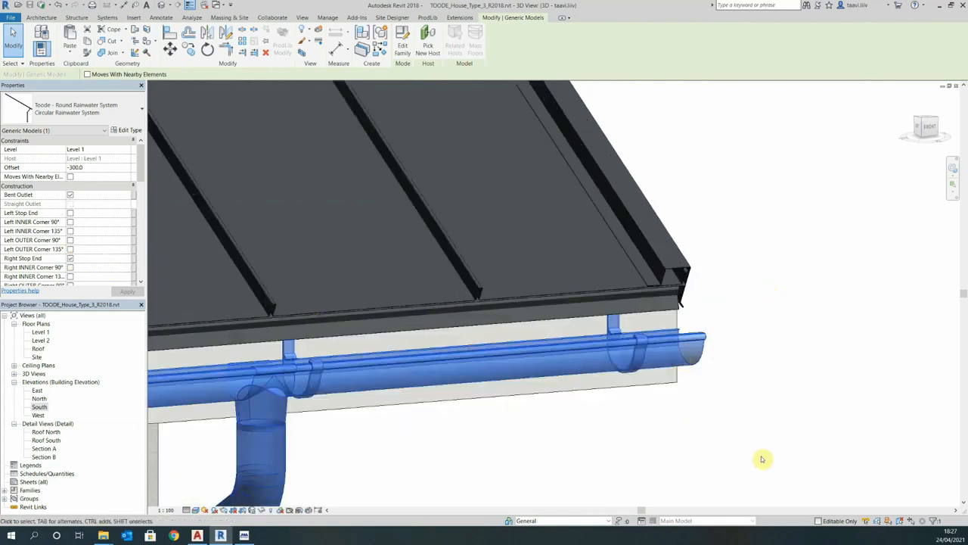
left_click(696, 390)
scroll(774, 262, "down", 4)
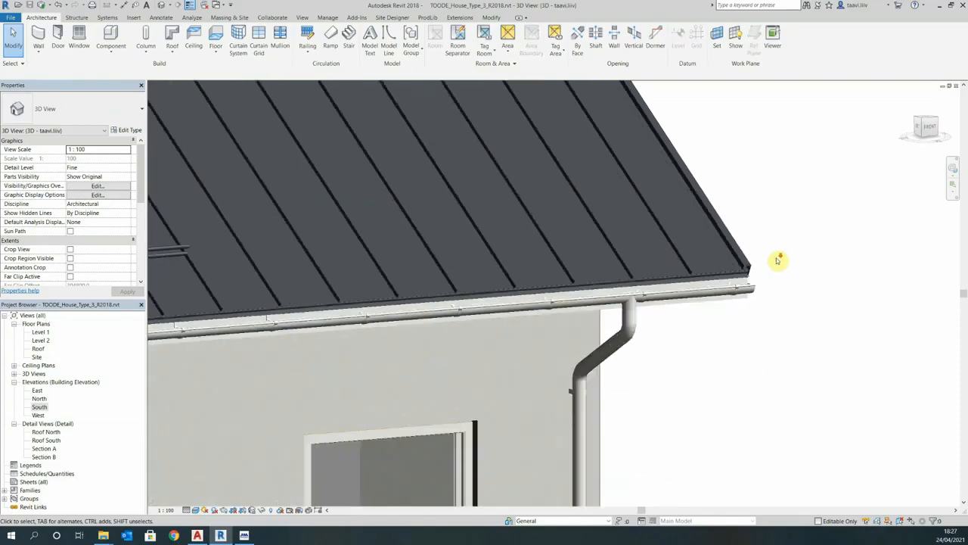
scroll(777, 260, "down", 5)
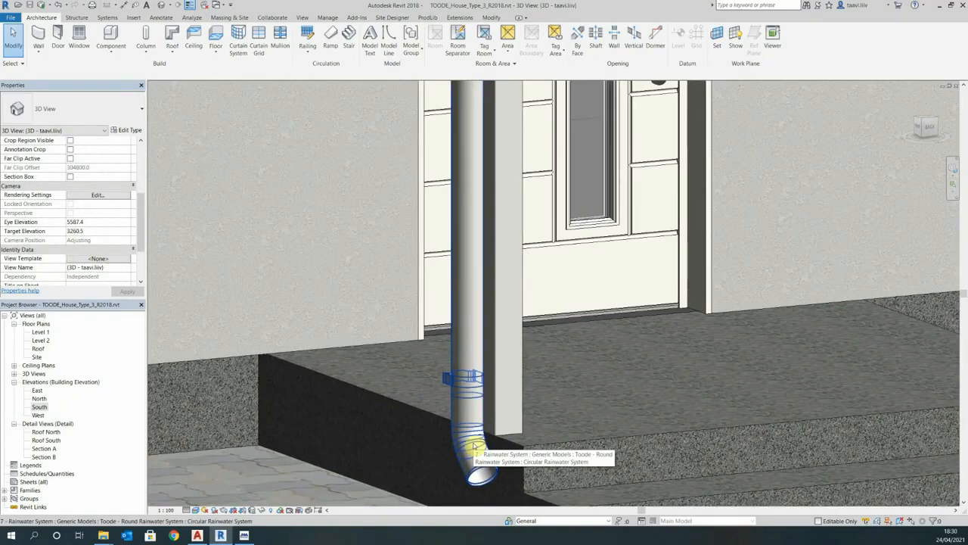
Step: Set the pipe fixing side of the rainwater system at the entrance porch post to Fixing Side : Right
left_click(474, 447)
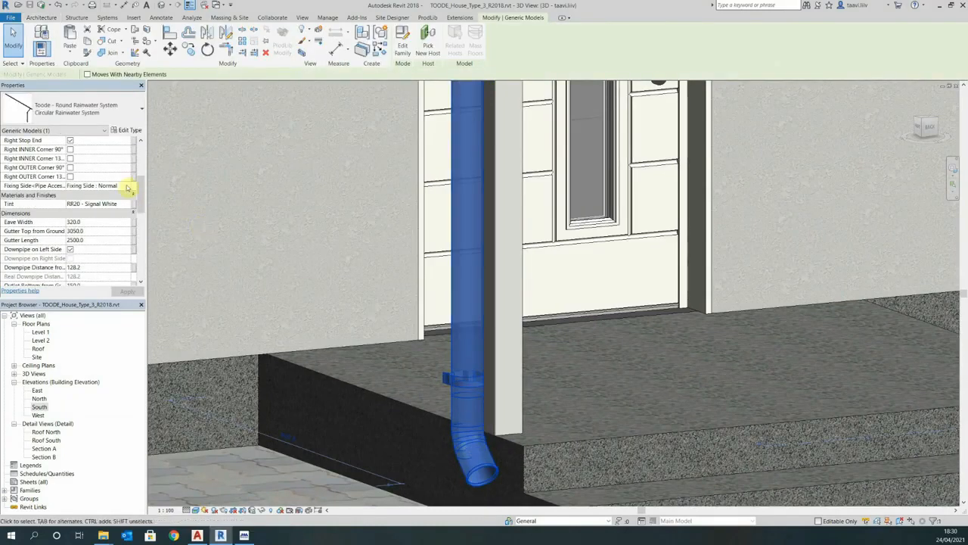
left_click(128, 187)
left_click(127, 186)
left_click(110, 212)
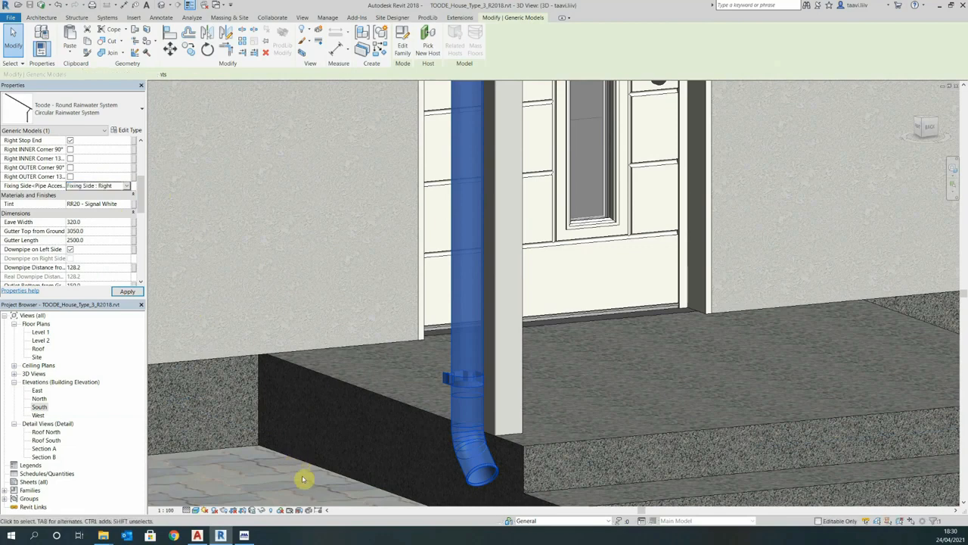
key("Escape")
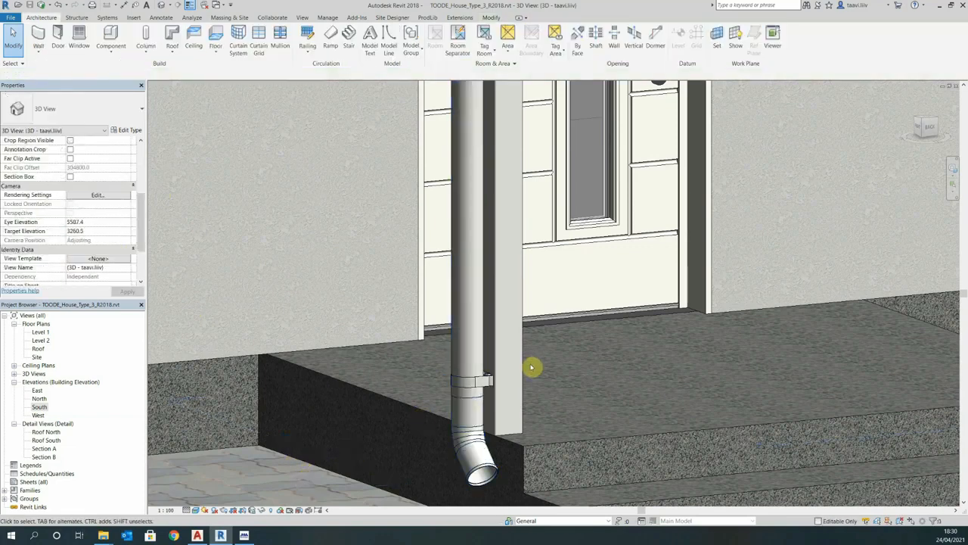
scroll(531, 368, "down", 10)
middle_click_drag(452, 481, 583, 474, "shift")
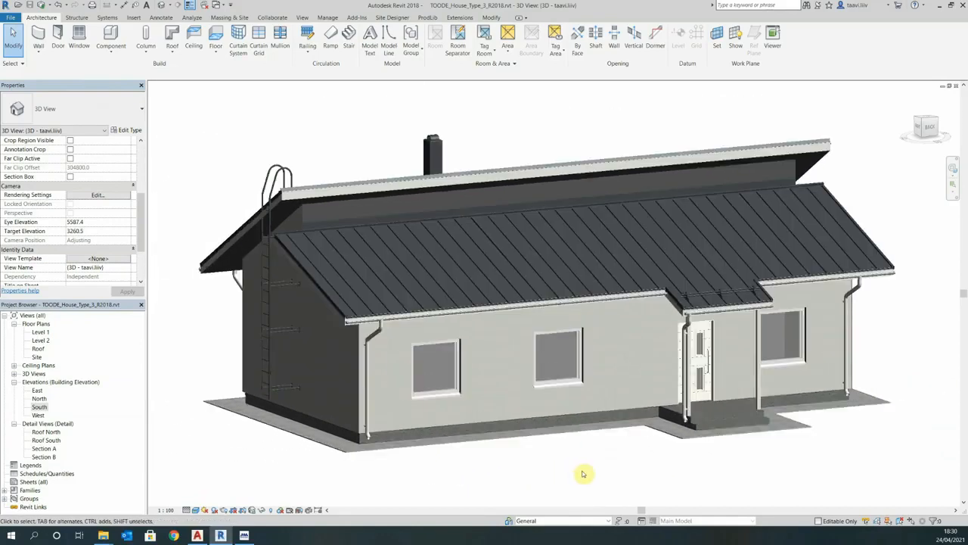